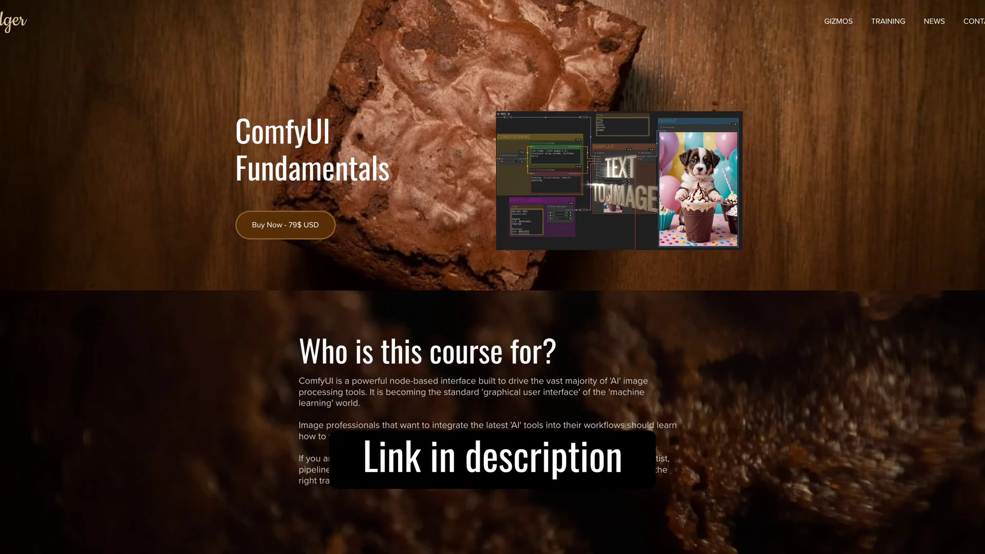
- Scroll the ComfyUI Fundamentals course page past the reviews down to the Course Lessons list
scroll(493, 241, "down", 2)
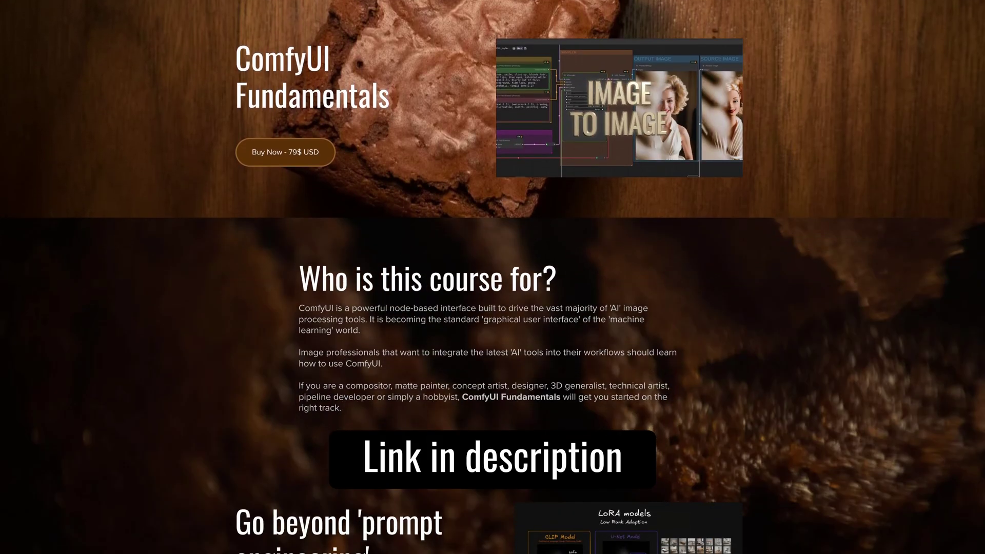
scroll(492, 241, "down", 4)
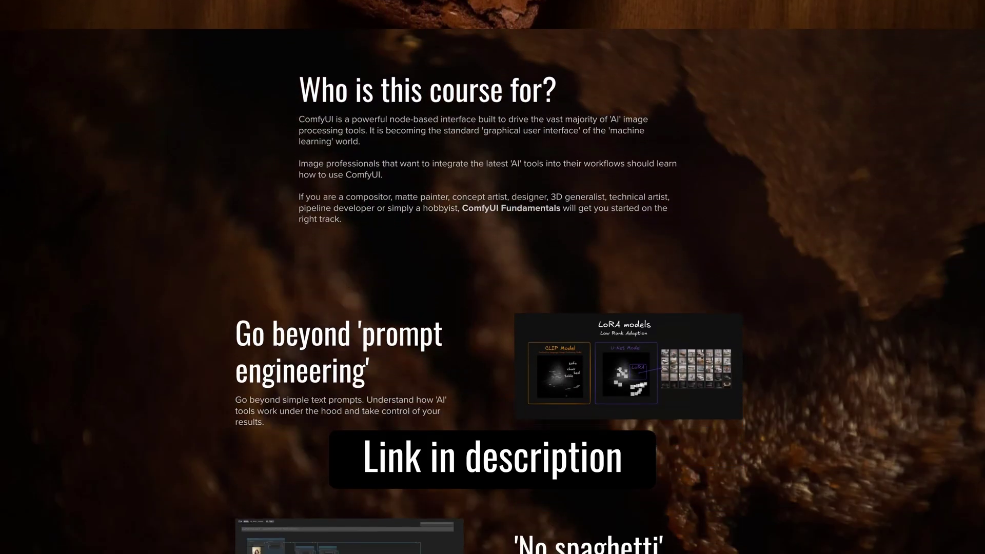
scroll(493, 241, "down", 4)
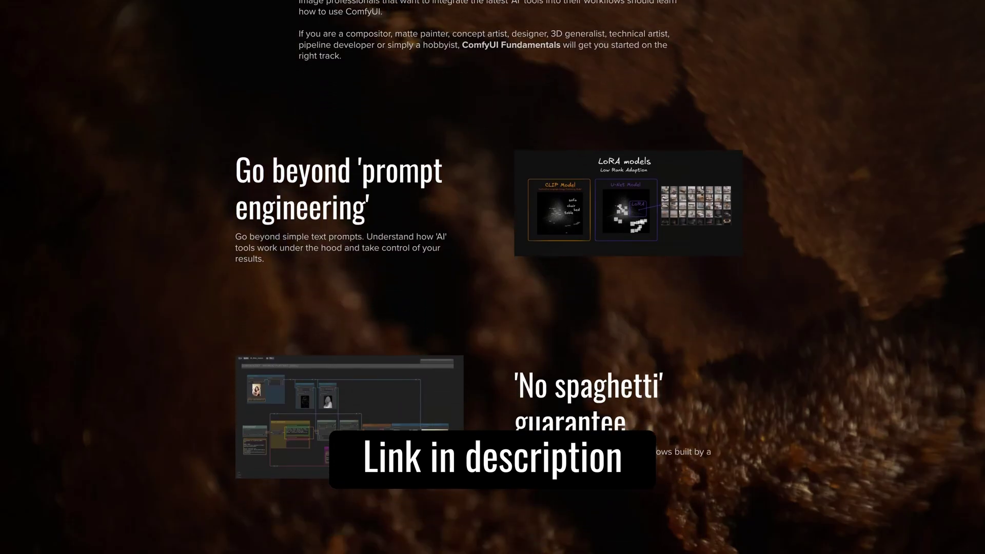
scroll(493, 241, "down", 4)
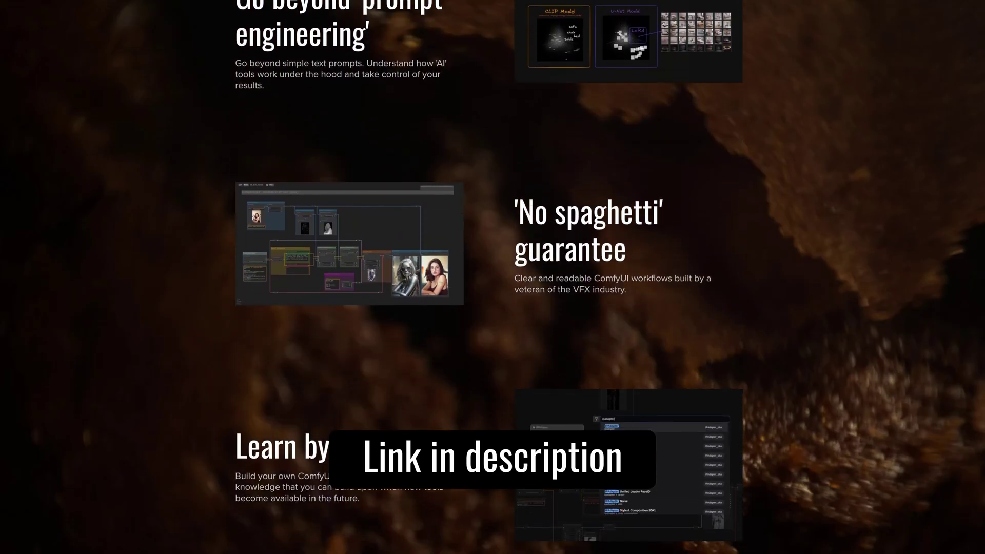
scroll(493, 241, "down", 5)
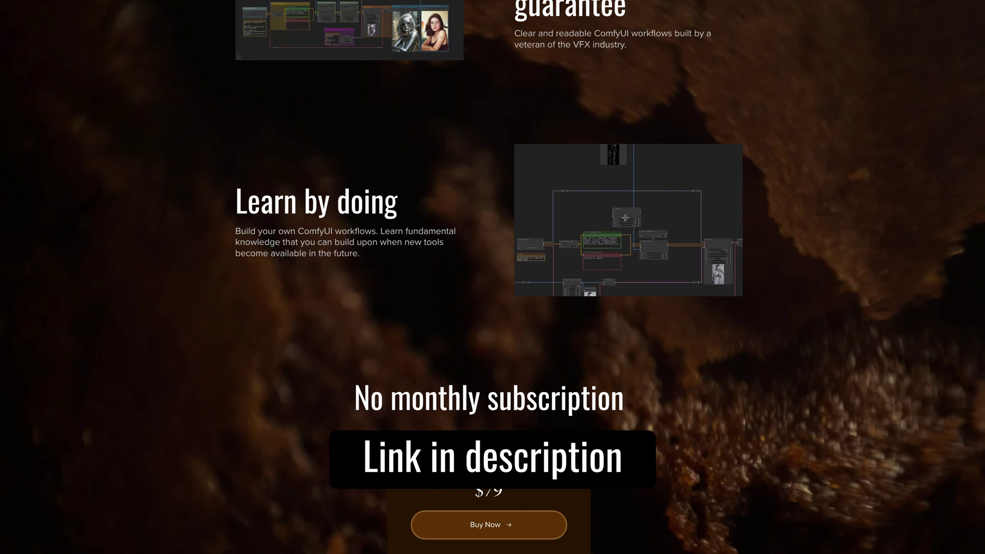
scroll(493, 241, "down", 5)
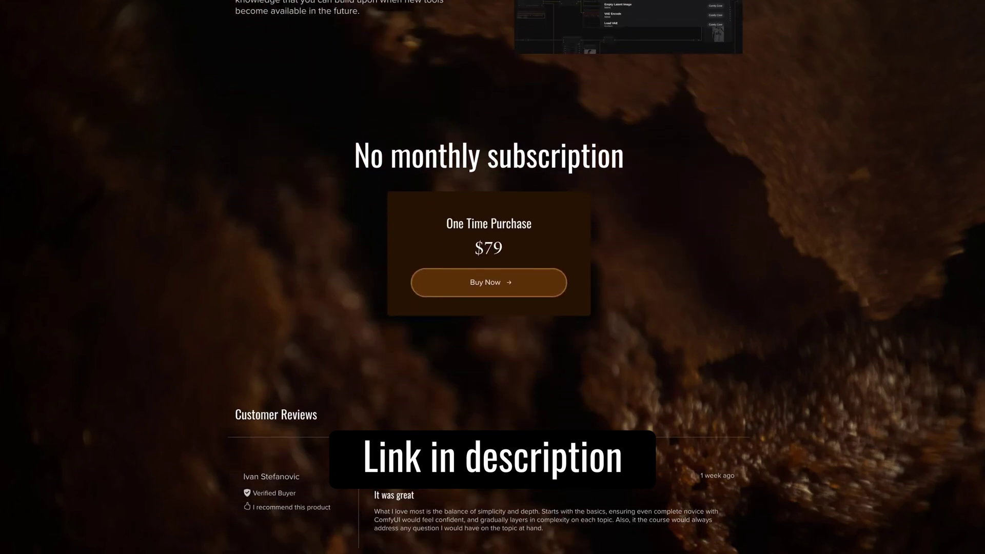
scroll(493, 241, "down", 5)
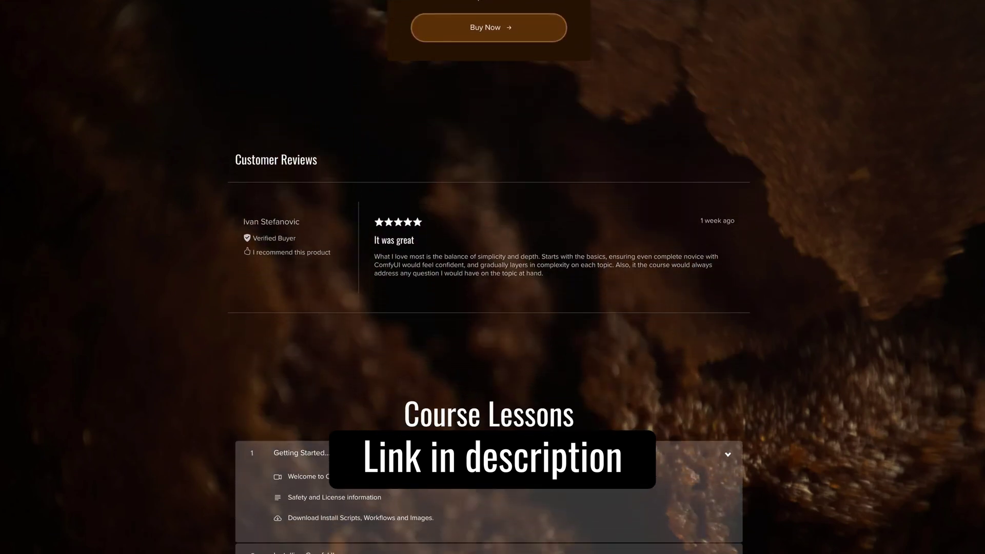
scroll(493, 241, "down", 7)
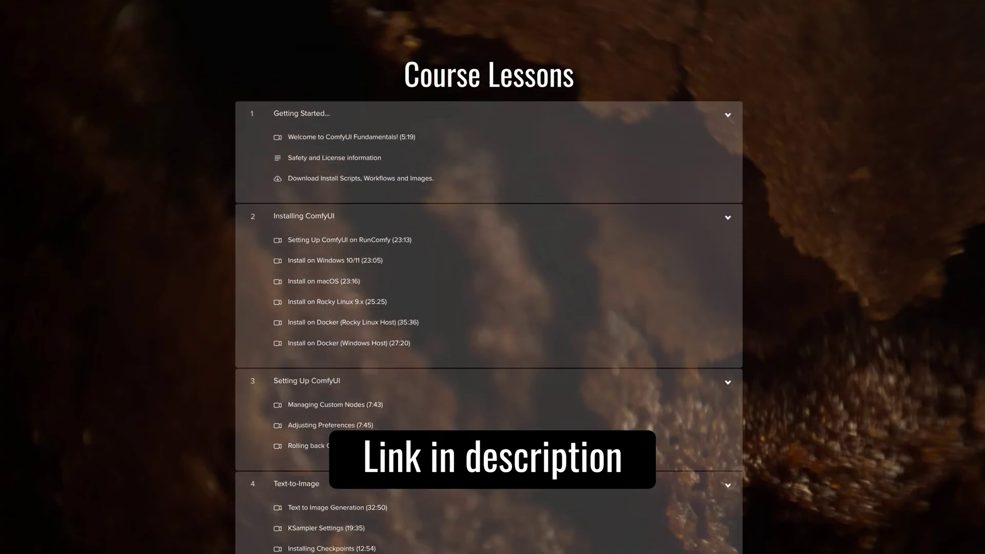
scroll(493, 277, "down", 3)
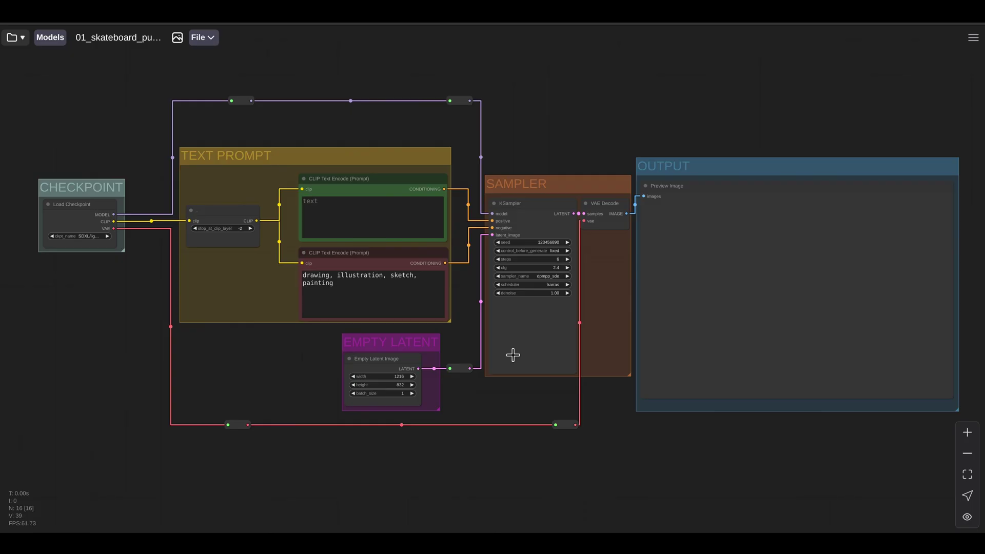
- Enter 'cute puppy, riding a skateboard, boardwalk, beach, sunset' as the positive prompt
left_click(319, 216)
type("cute pupp")
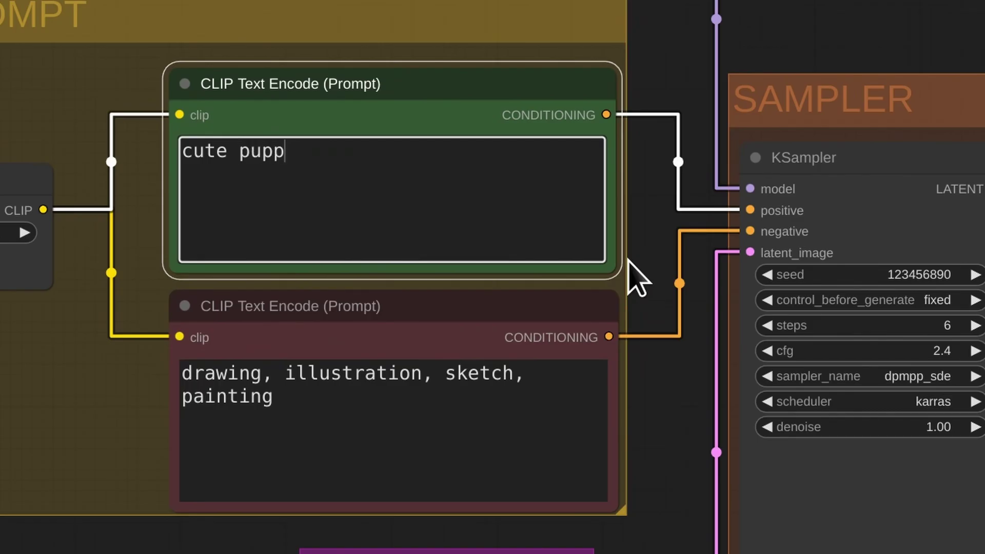
type("y, riding a skat")
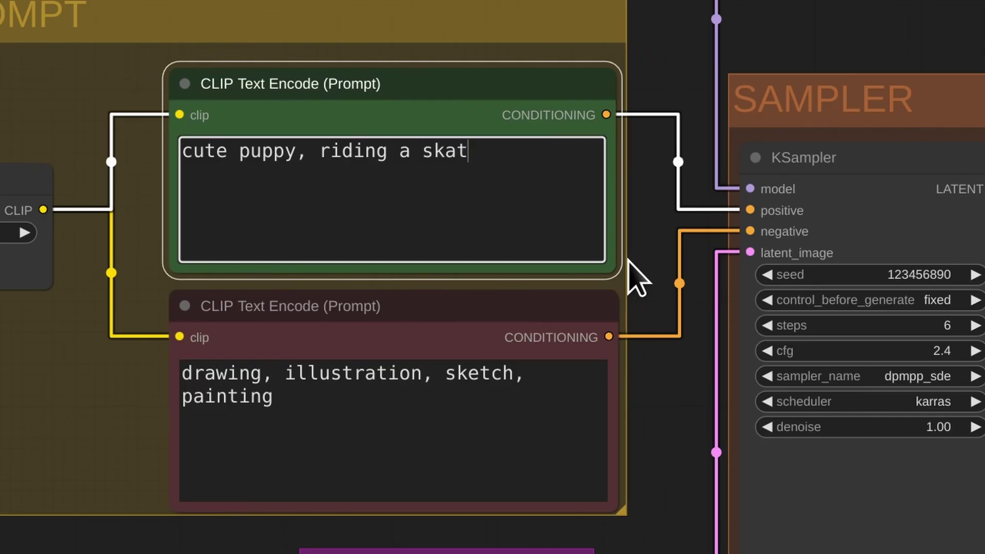
type("eboard, boardwalk, beac")
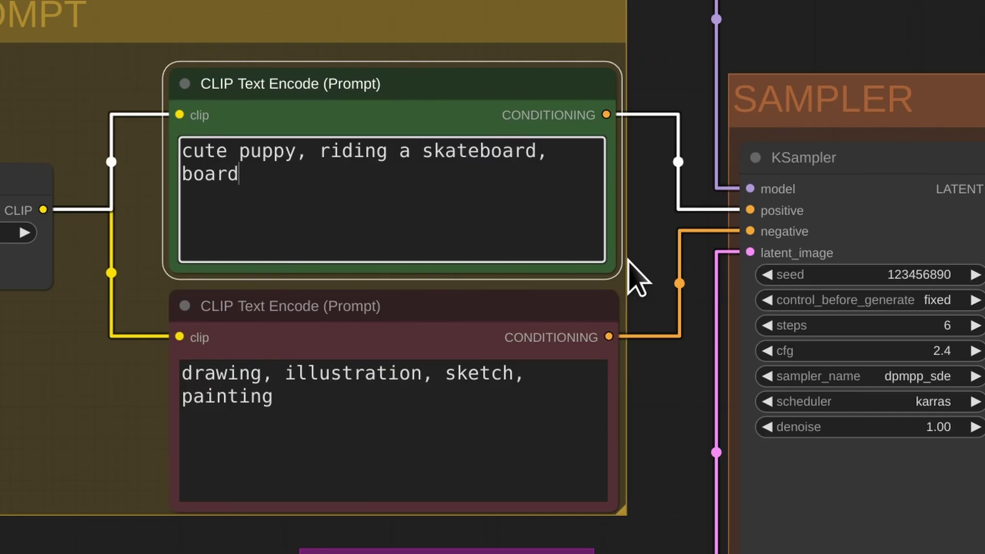
type("h, sunset")
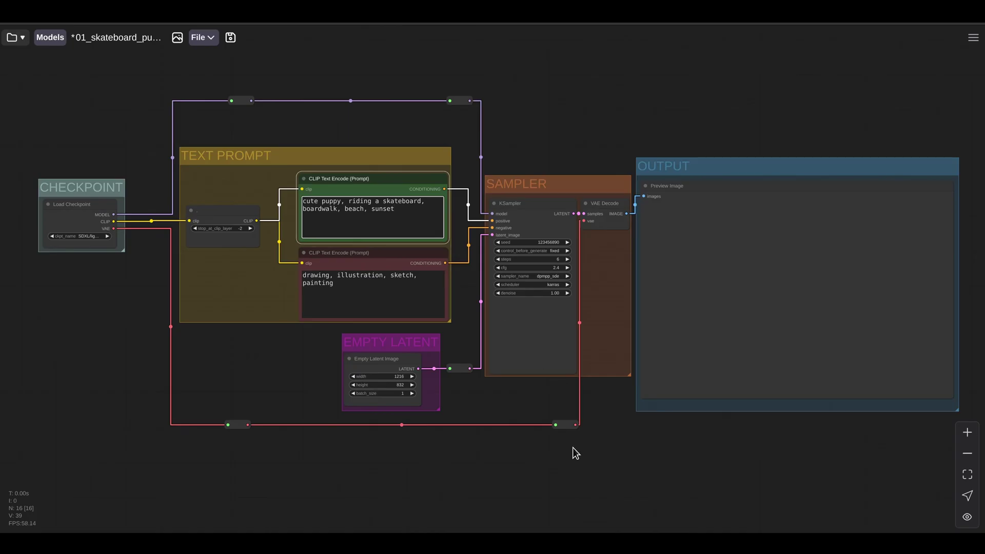
- Render the puppy image, then change 'puppy' to 'kitten' in the positive prompt
key("ctrl+Return")
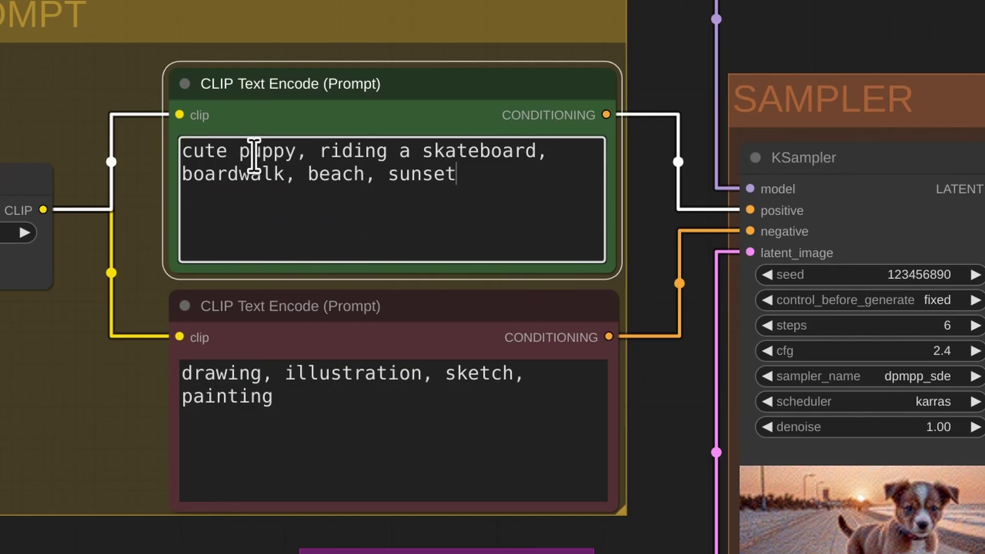
double_click(254, 151)
type("kitten")
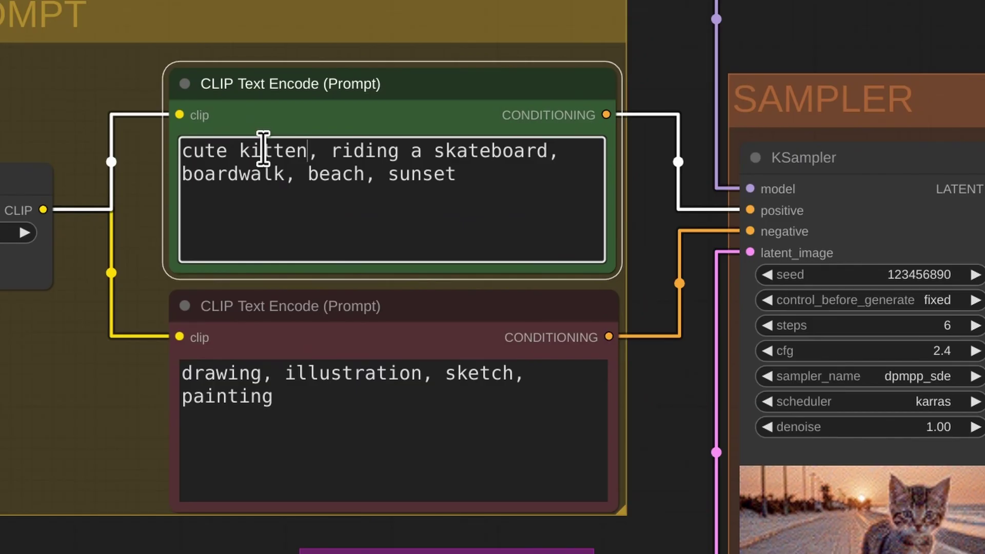
- Replace 'kitten', 'boardwalk' and 'beach' with 'white bunny', 'winter' and 'snow' in the prompt
double_click(264, 151)
type("white bunny")
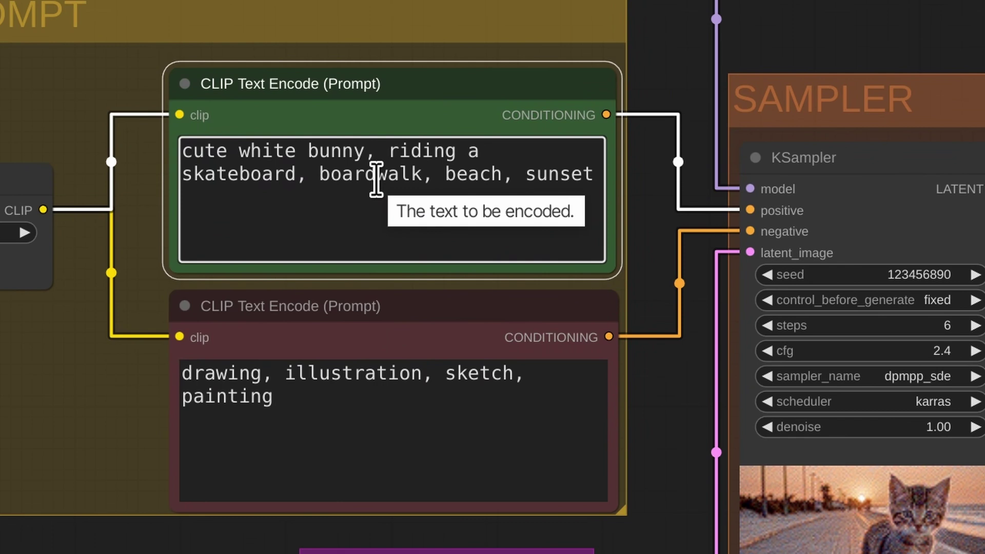
double_click(376, 175)
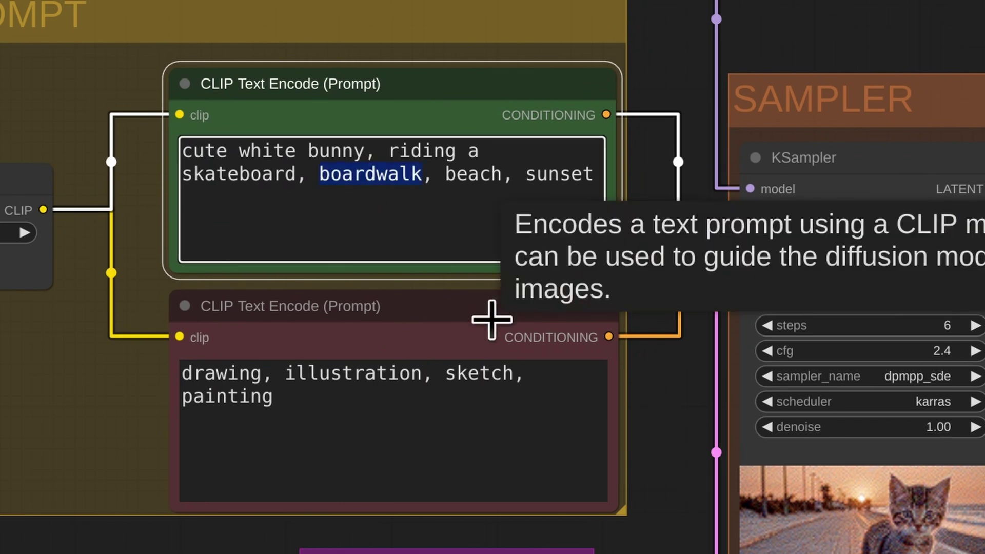
type("winter")
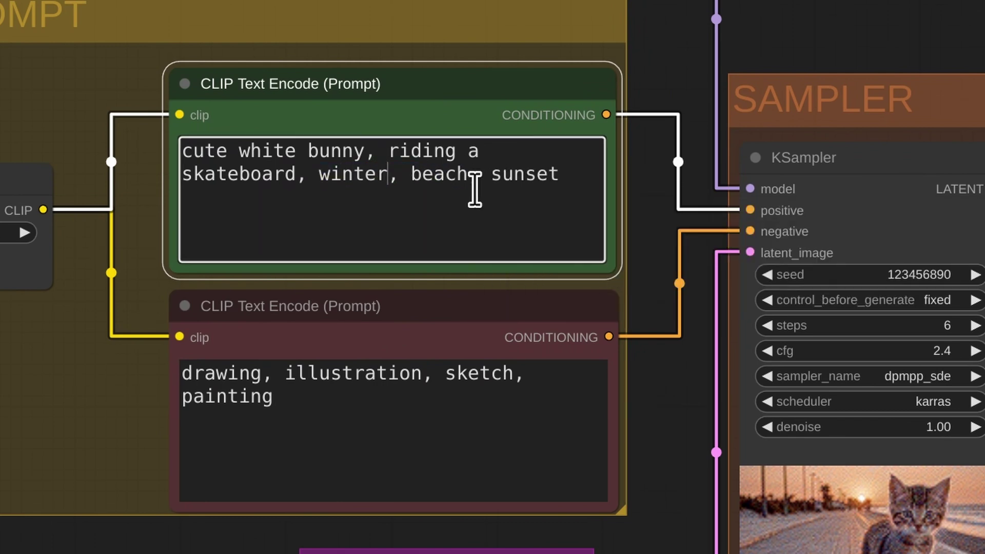
double_click(451, 174)
type("snow")
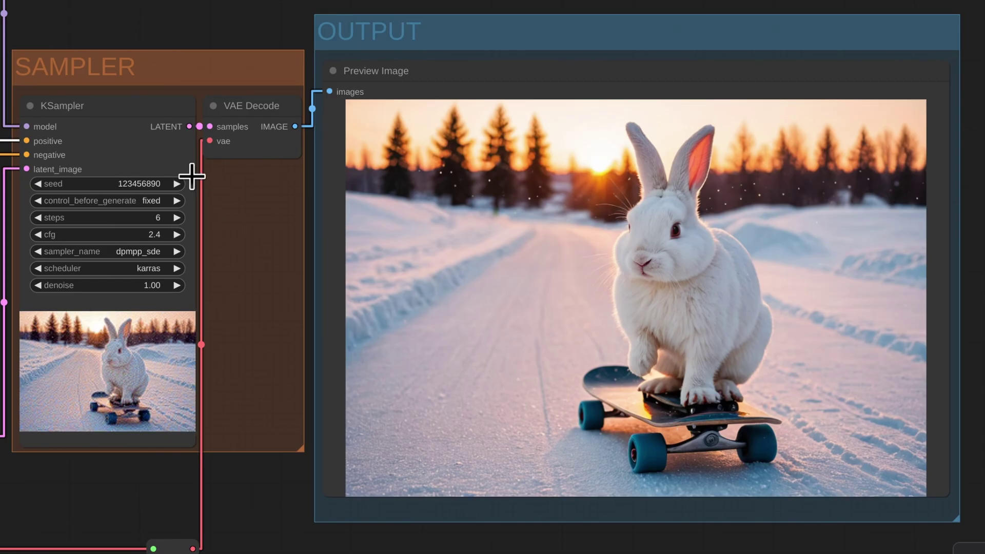
- Increment the seed twice, rendering bunny variations at 123456891 and 123456892
left_click(177, 184)
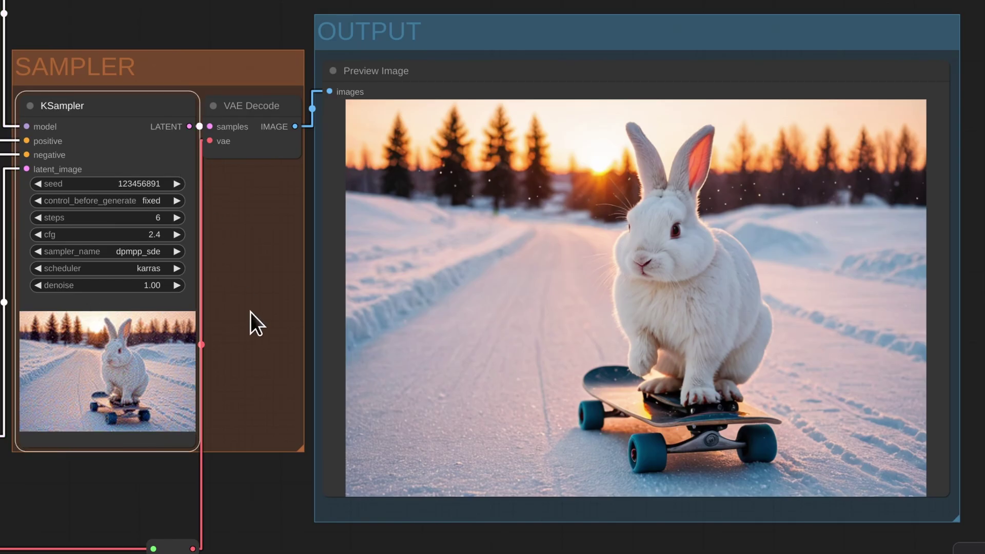
key("ctrl+Return")
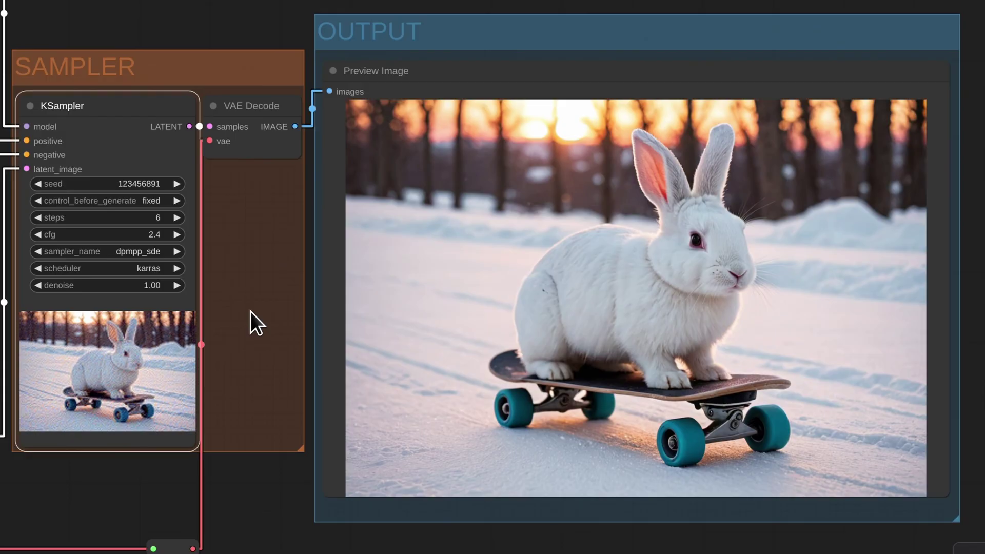
left_click(177, 183)
key("ctrl+Return")
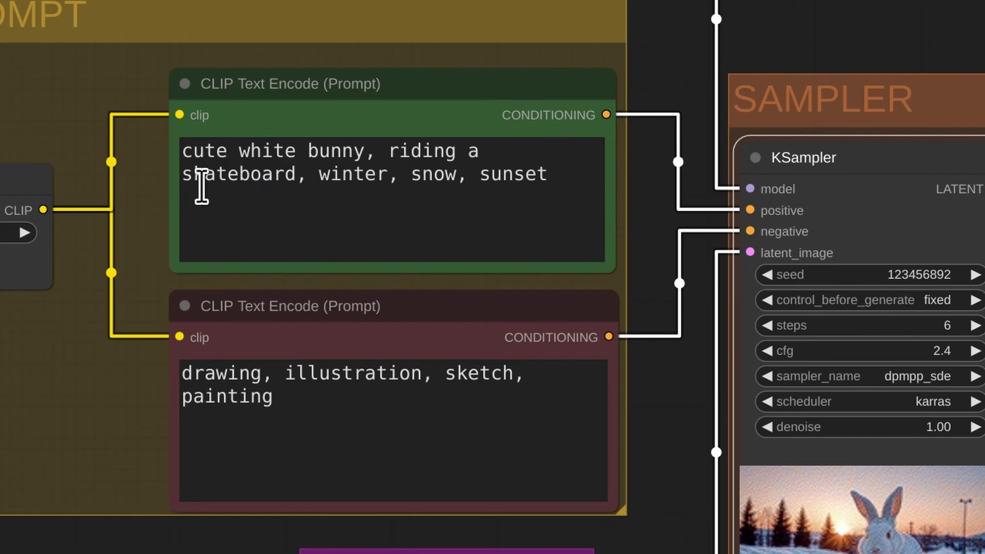
- Replace 'skateboard' with 'snowmobile' in the prompt and render the bunny
double_click(257, 236)
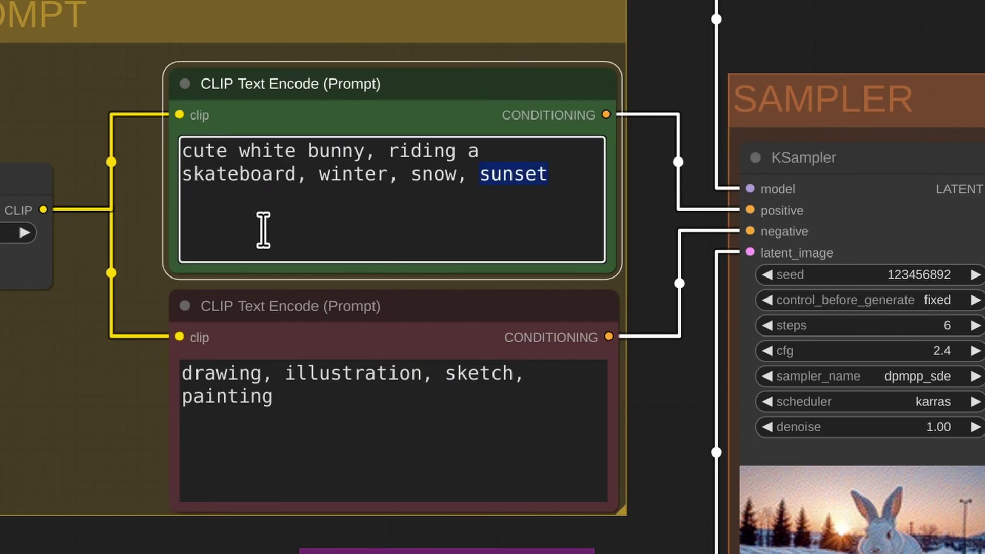
double_click(239, 177)
type("snowmobile")
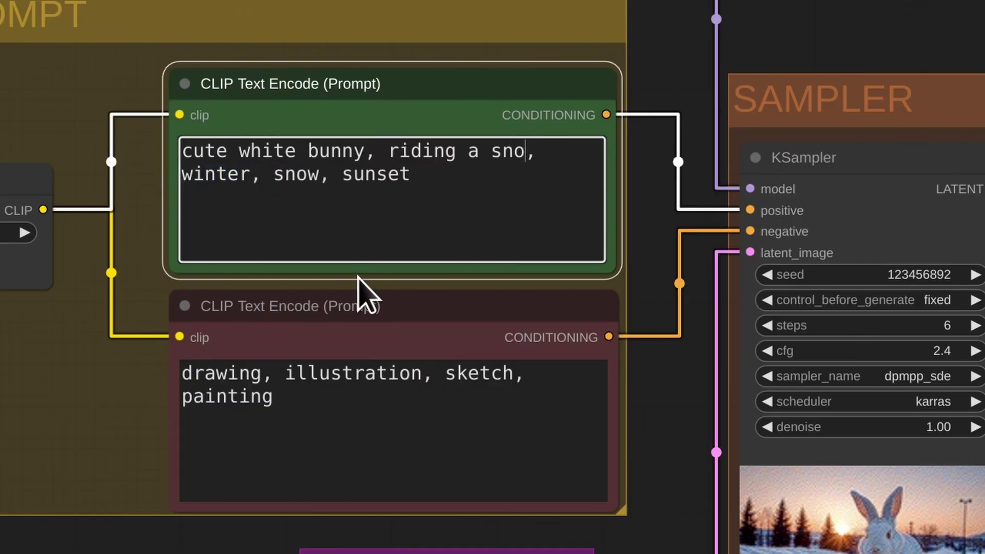
key("ctrl+Return")
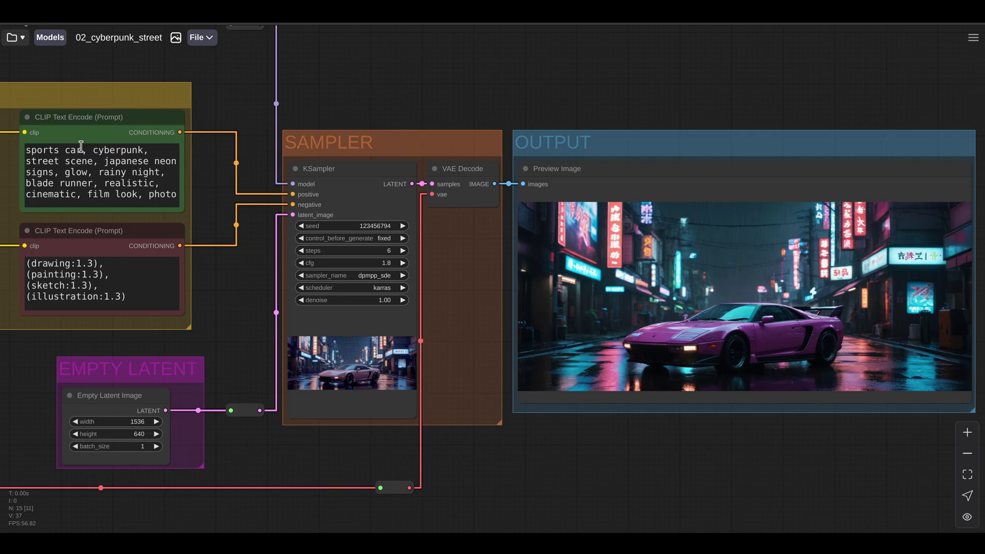
- Delete 'sports car' from the street prompt and render the scene without the car
left_click_drag(83, 150, 26, 150)
key("BackSpace")
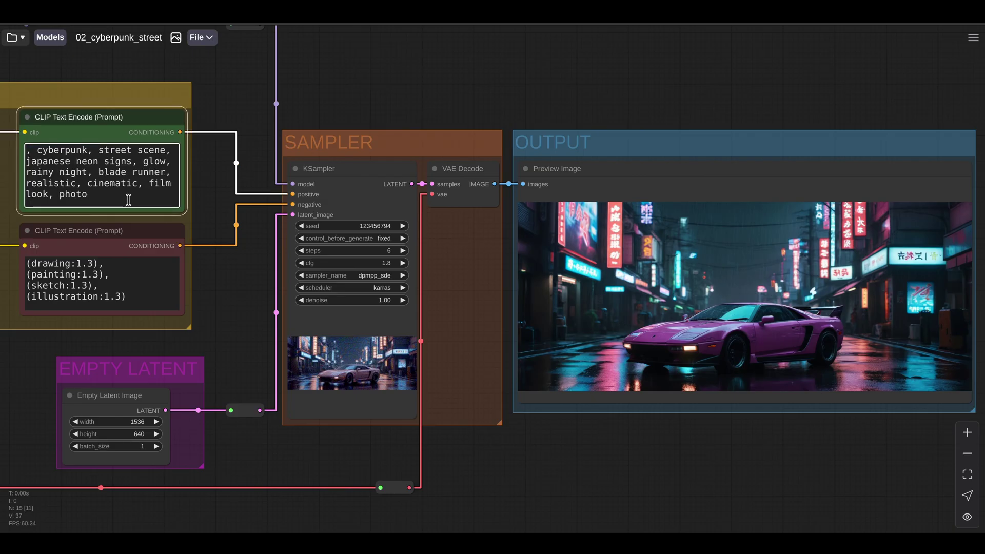
key("BackSpace")
key("BackSpace")
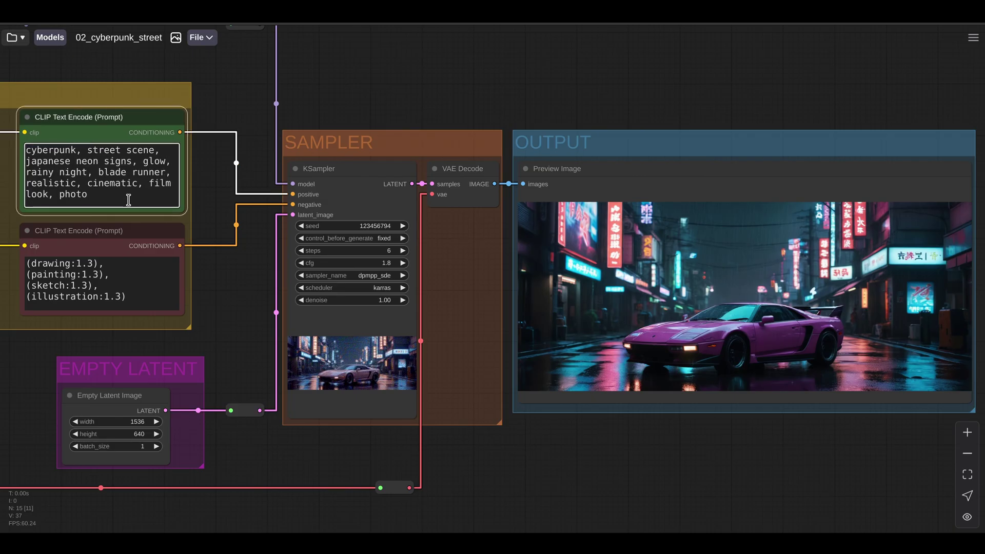
key("ctrl+Return")
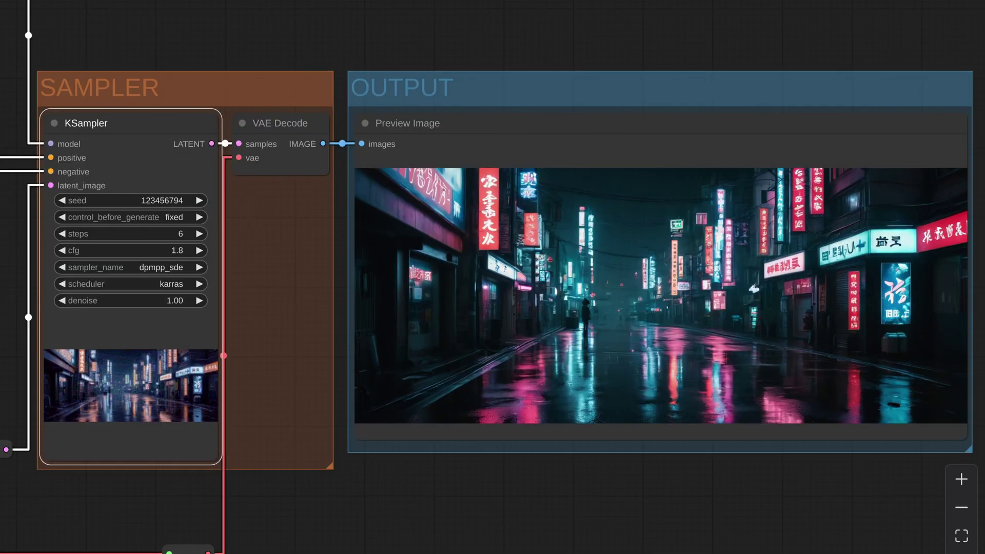
- Step the seed up twice, rendering a new street scene at each value
left_click(200, 198)
key("ctrl+Return")
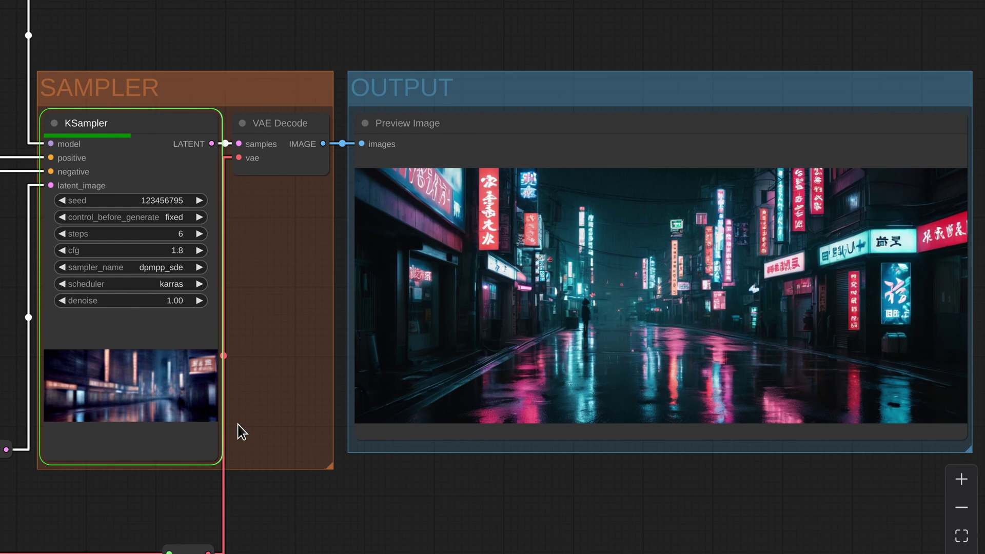
left_click(199, 200)
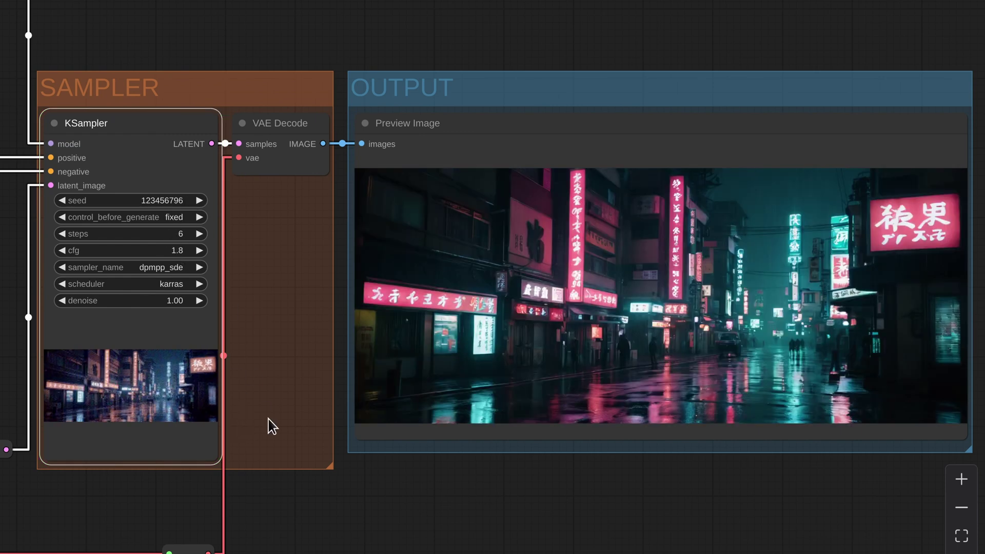
key("ctrl+Return")
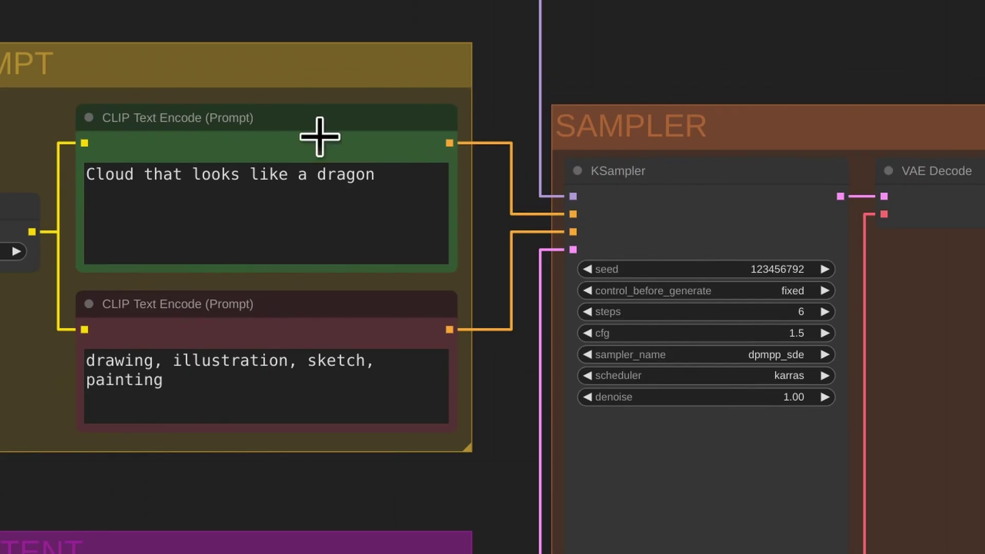
- Render 'Cloud that looks like a dragon' with the LoRA bypassed, then select the Load LoRA node
left_click_drag(86, 175, 383, 173)
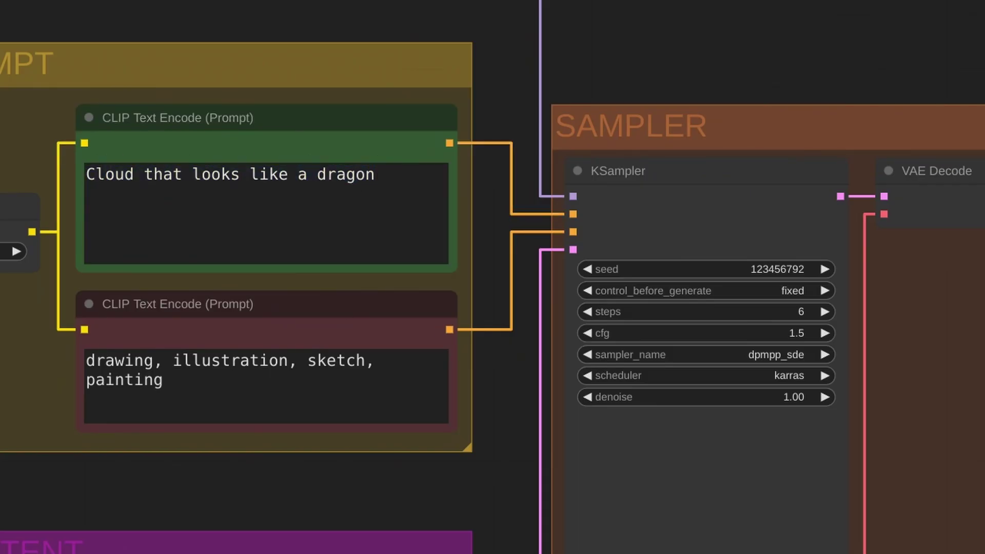
key("ctrl+Return")
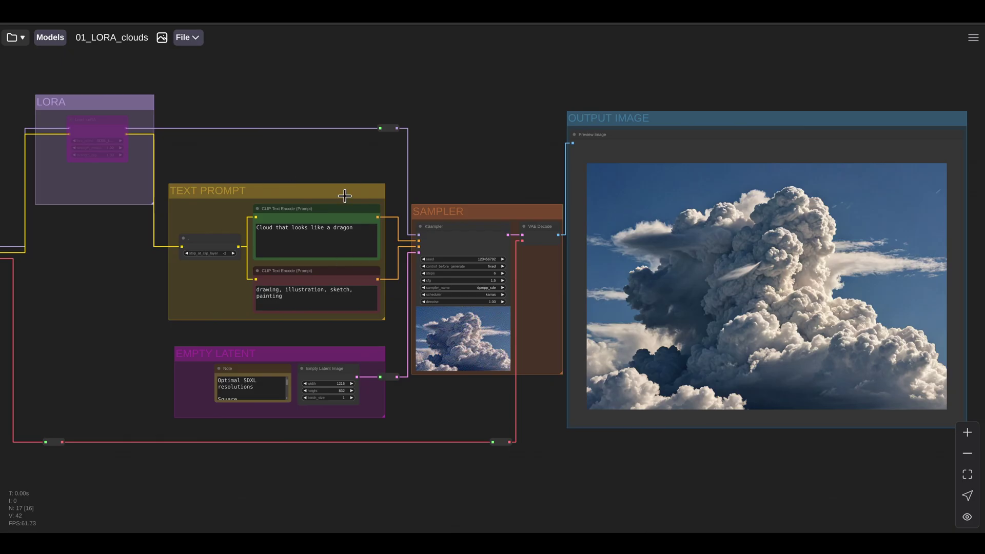
left_click(266, 232)
double_click(362, 230)
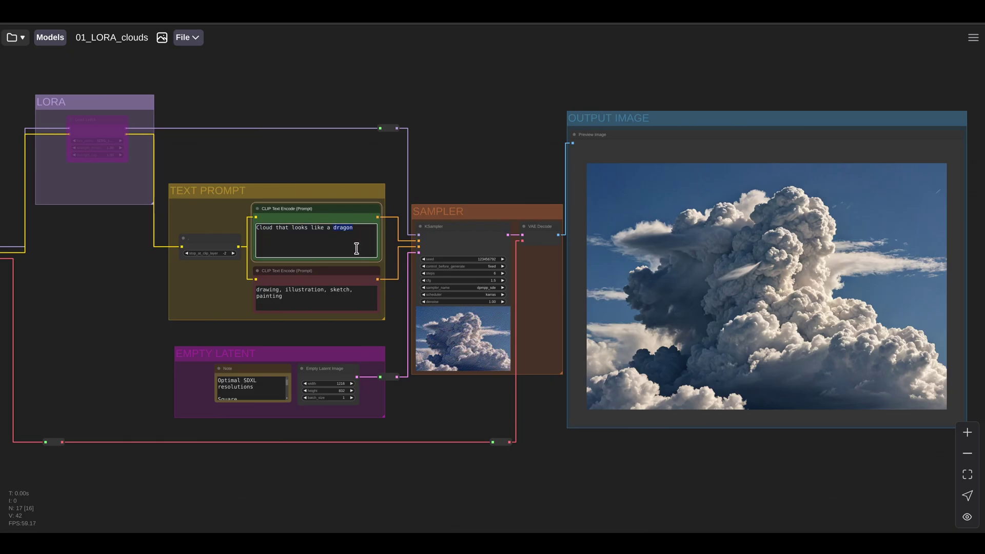
left_click(153, 293)
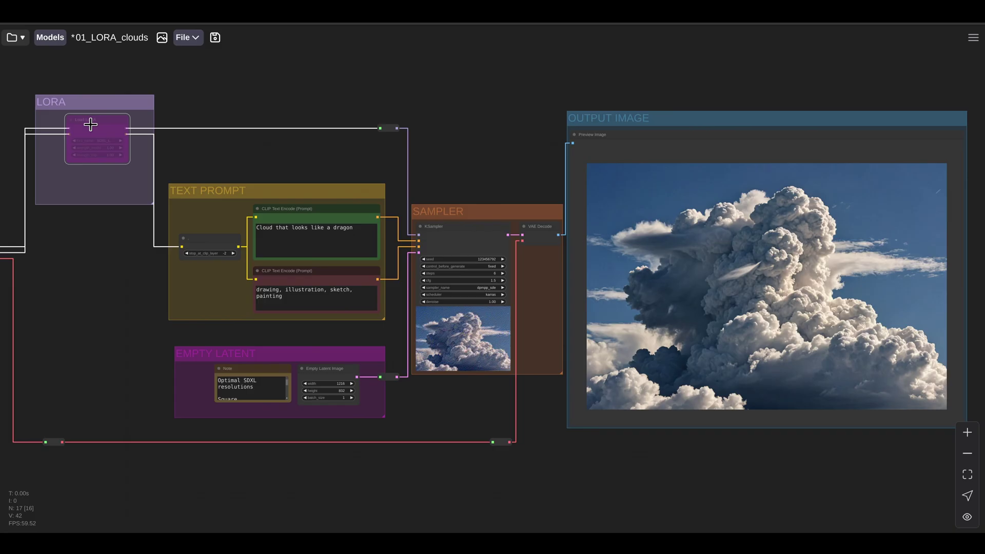
- Enable the Load LoRA node and render the dragon cloud, then a unicorn cloud
key("ctrl+b")
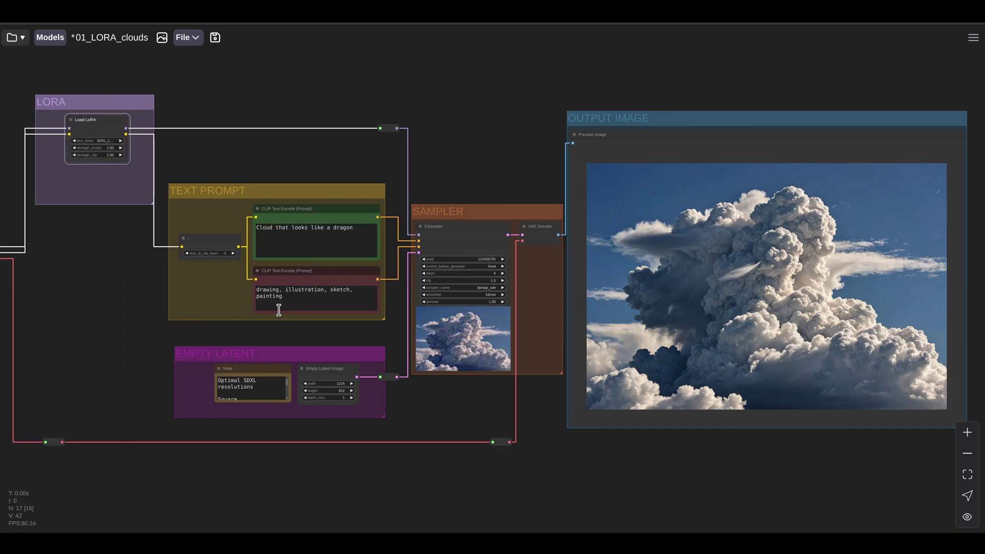
key("ctrl+Return")
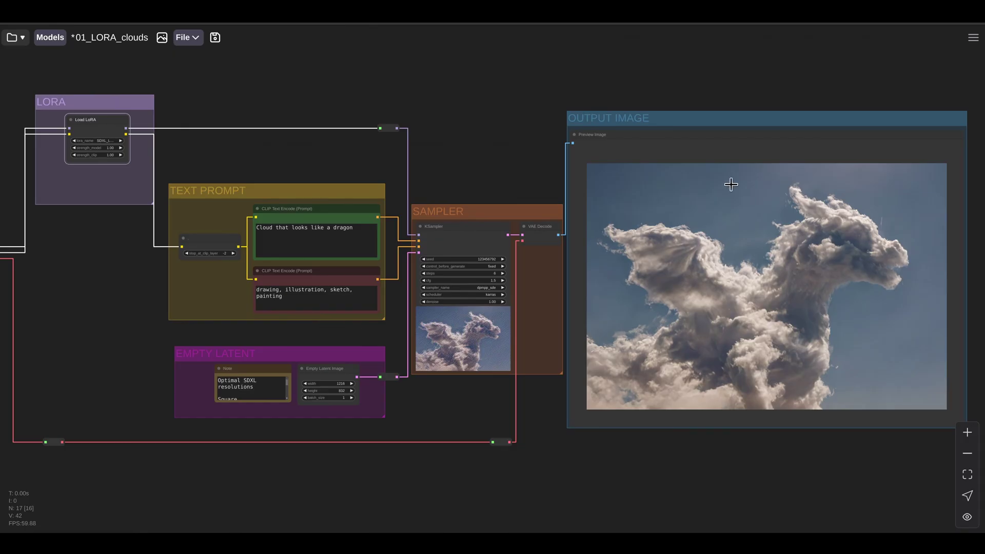
double_click(341, 227)
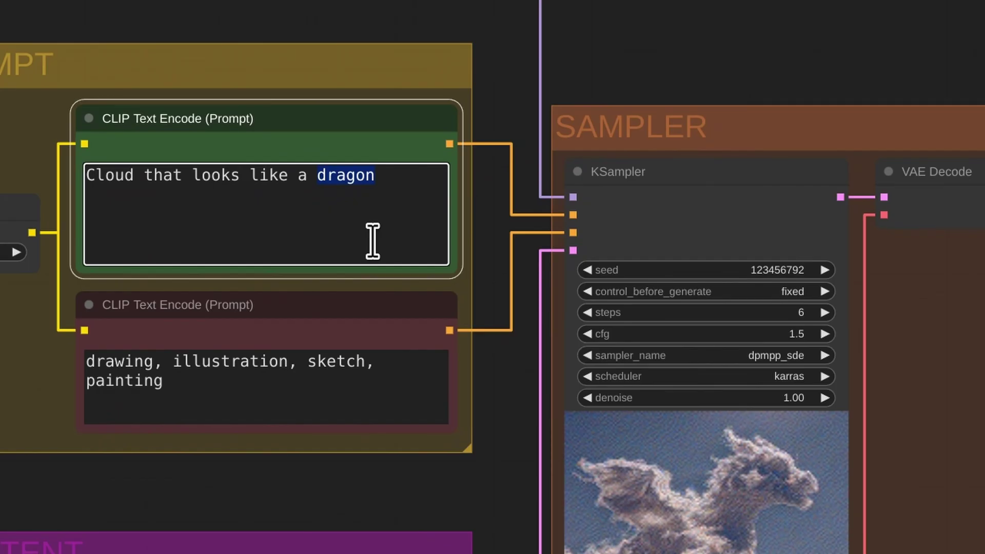
type("unicorn")
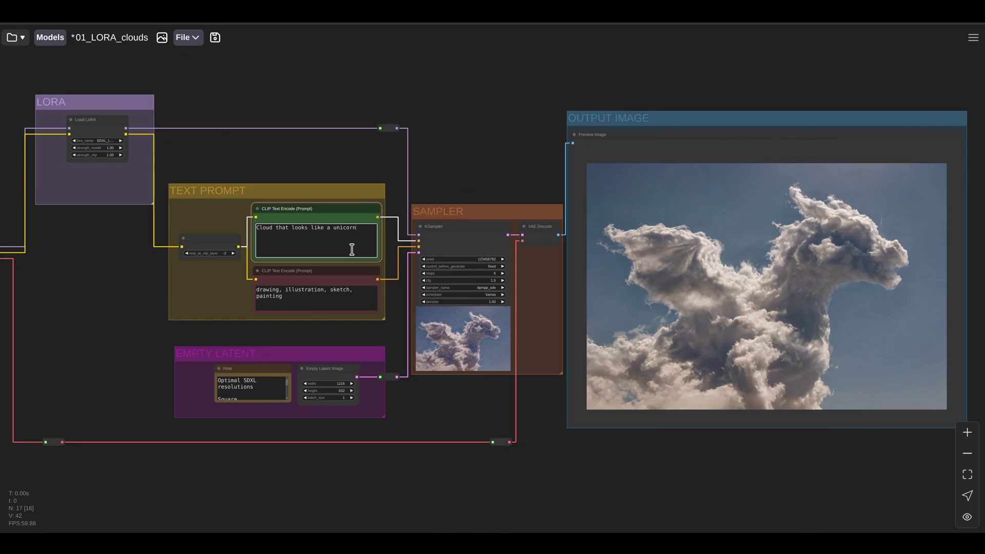
key("ctrl+Return")
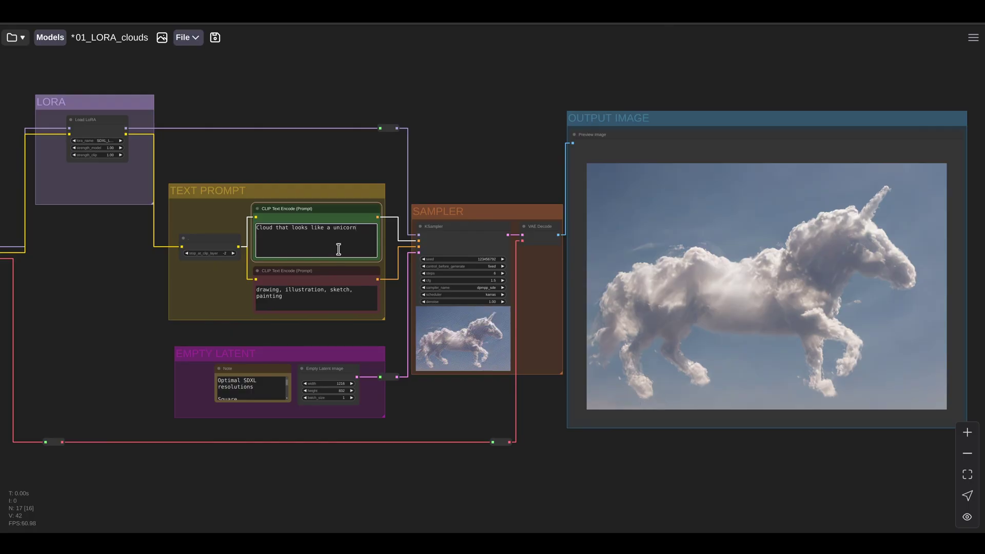
- Change 'unicorn' to 'world map' in the prompt and render the world-map cloud
double_click(345, 229)
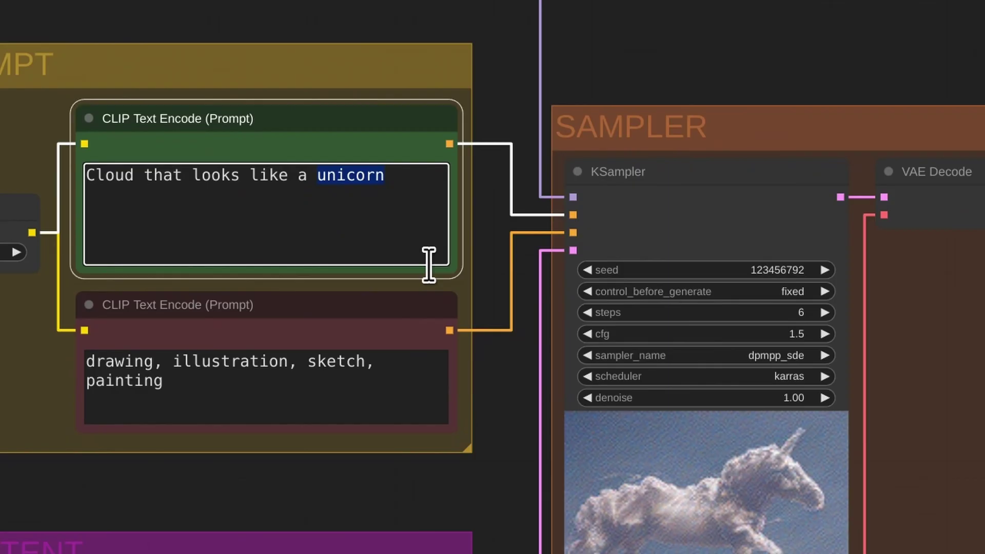
type("world w")
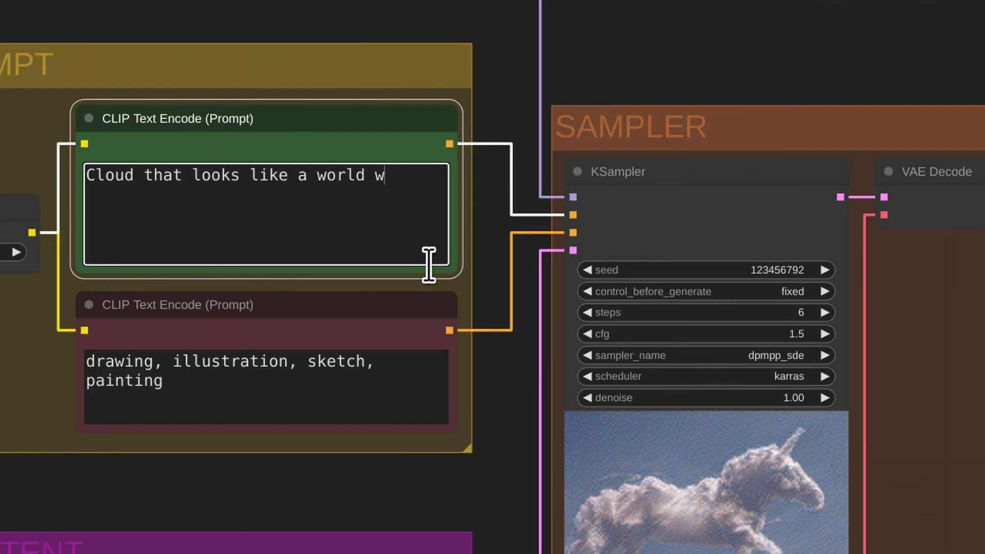
key("BackSpace")
type("map")
key("ctrl+Return")
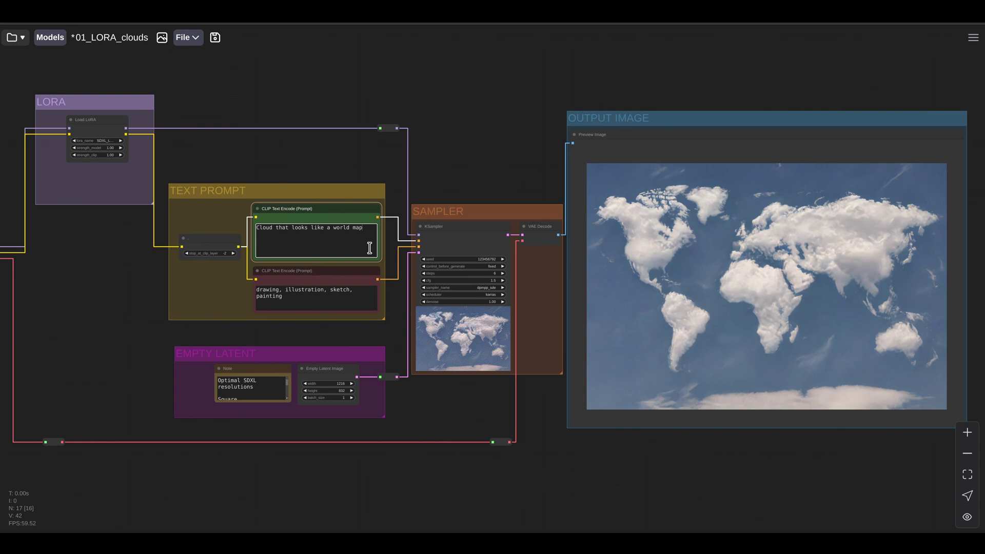
- Open the 01_human_to_barbie workflow, render it, then re-render at denoise 0.75
left_click(11, 37)
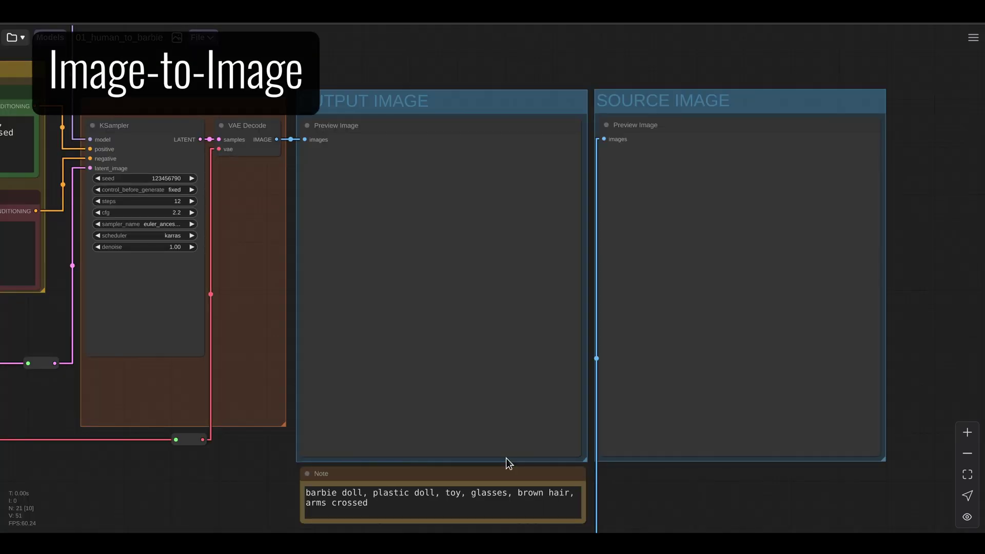
key("ctrl+Return")
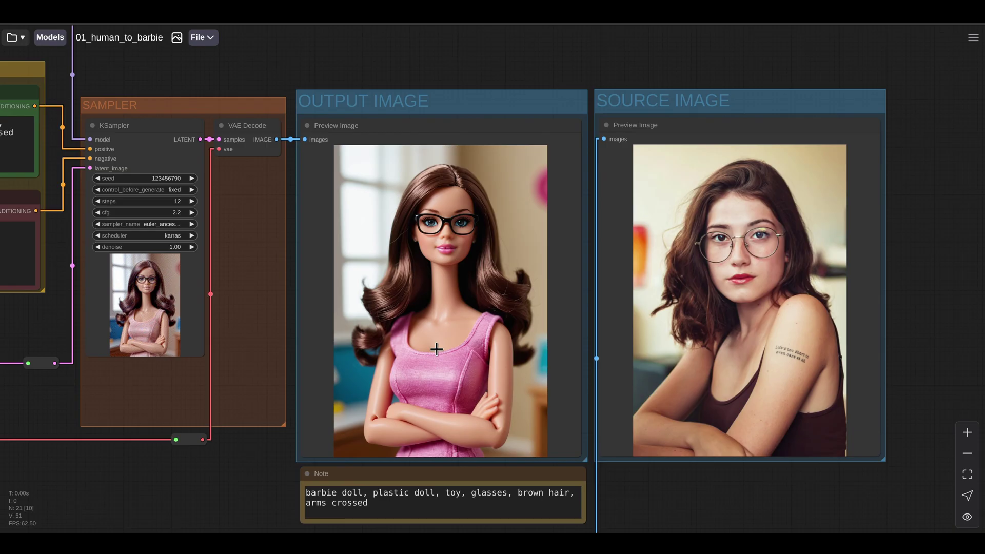
left_click(155, 247)
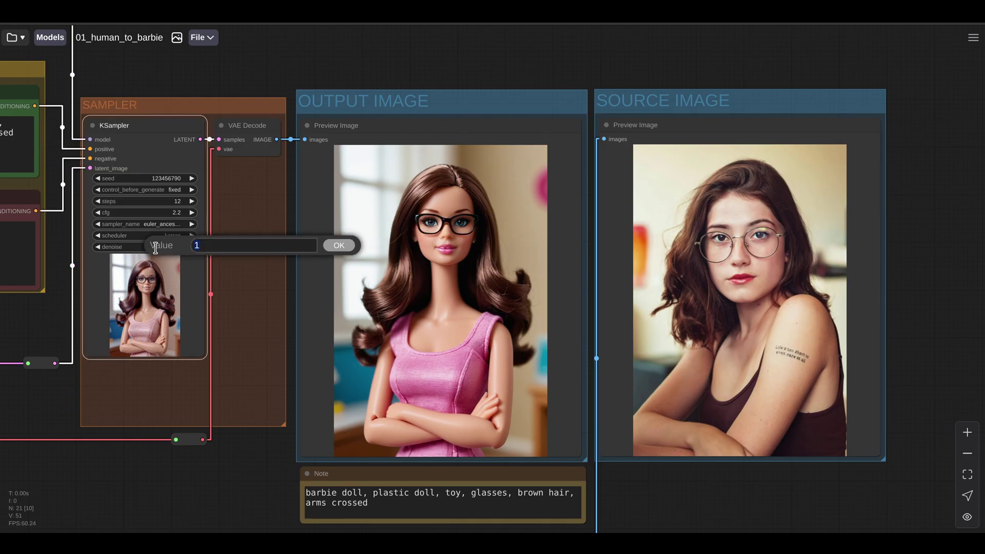
type("0.75")
key("Return")
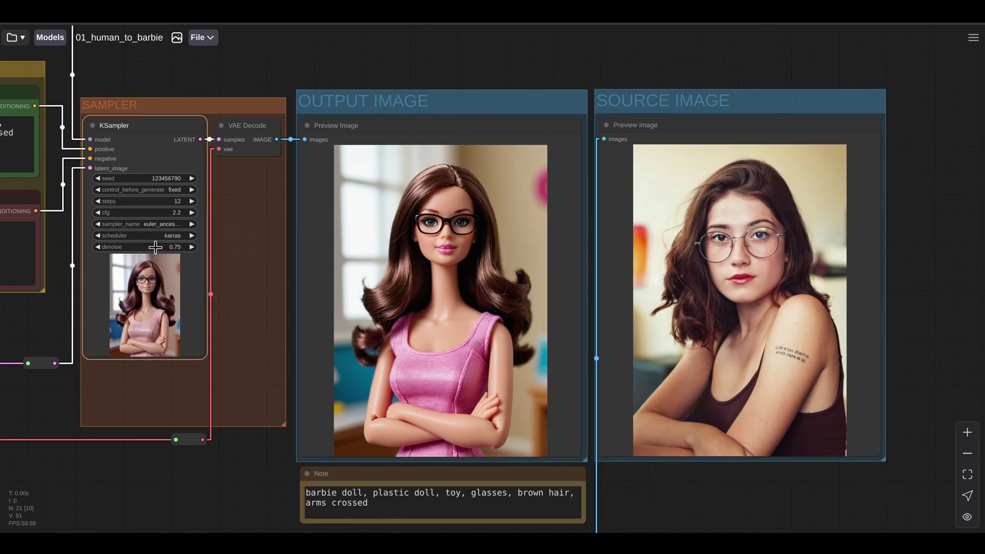
key("ctrl+Return")
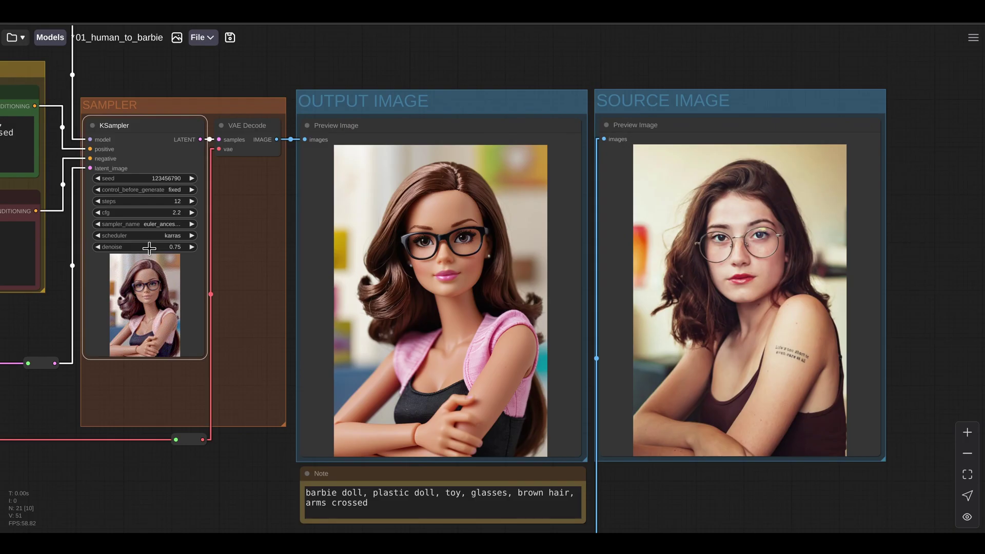
- Lower the KSampler denoise to 0.66
left_click(149, 247)
type("0.75")
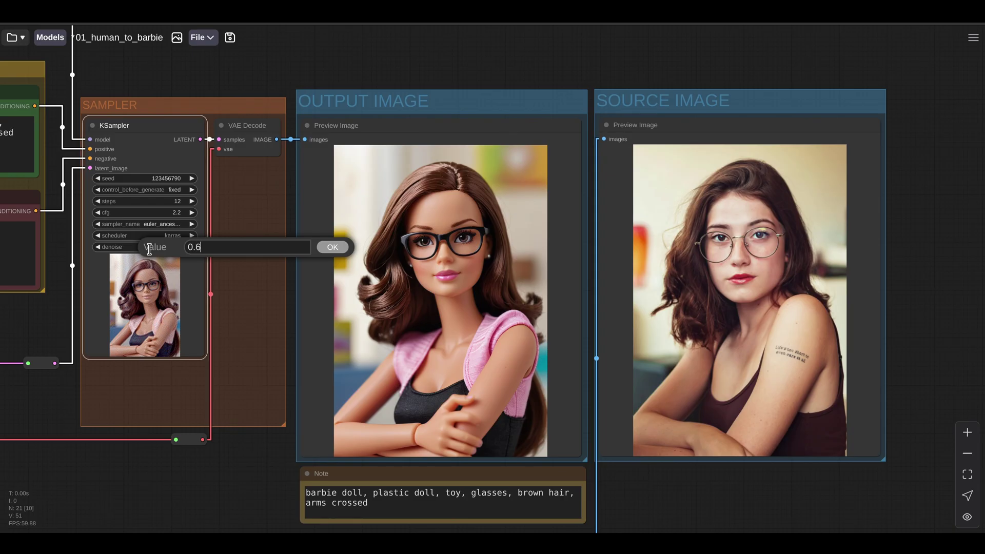
key("Return")
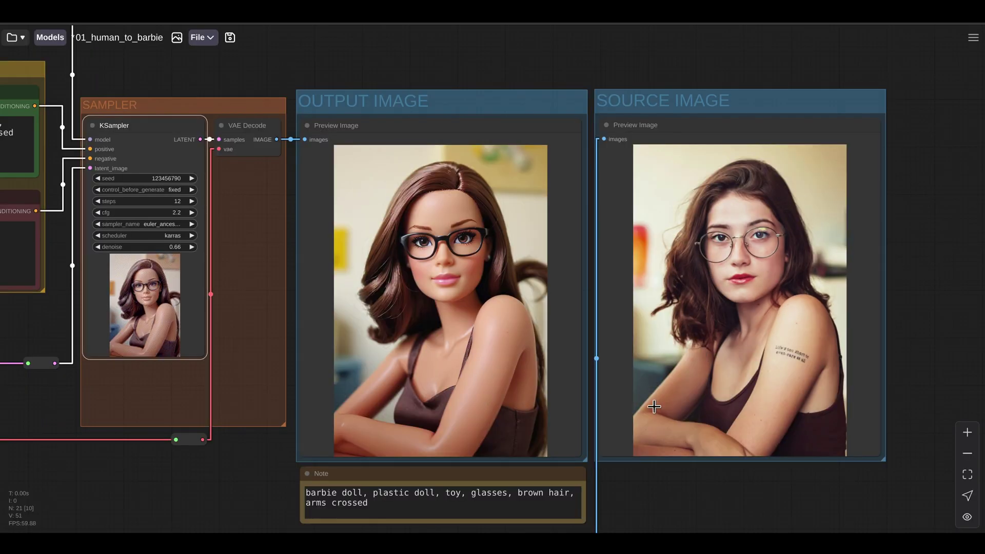
- Load the 02_barbie_to_human ControlNet depth workflow from the saved workflows list
left_click(11, 37)
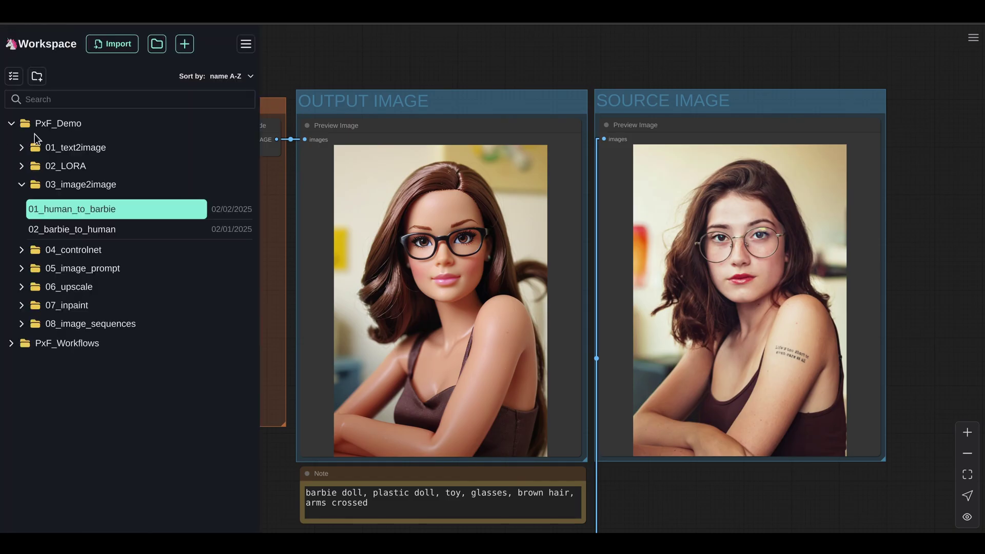
left_click(44, 231)
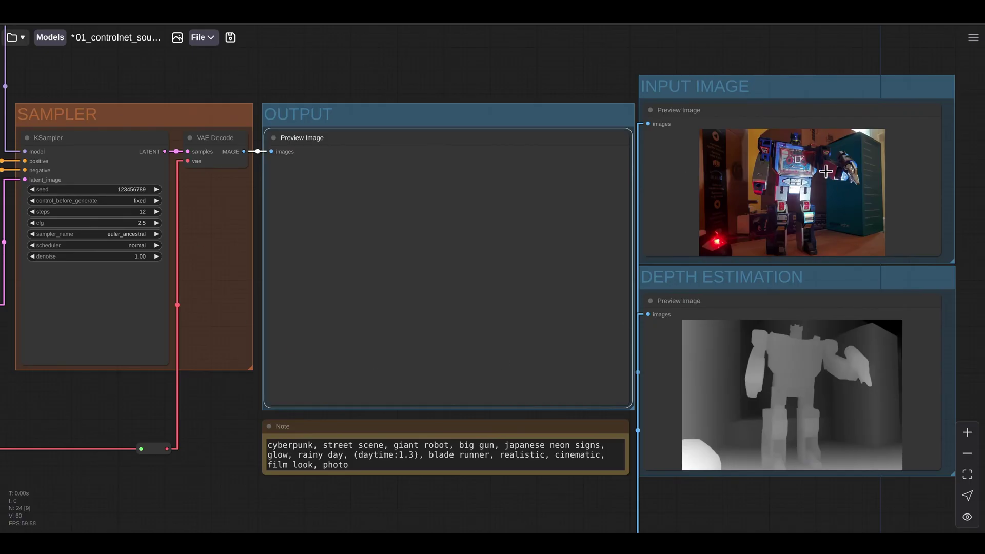
- View the toy robot photo full-size, render the giant red robot street, and select the Note text
right_click(758, 190)
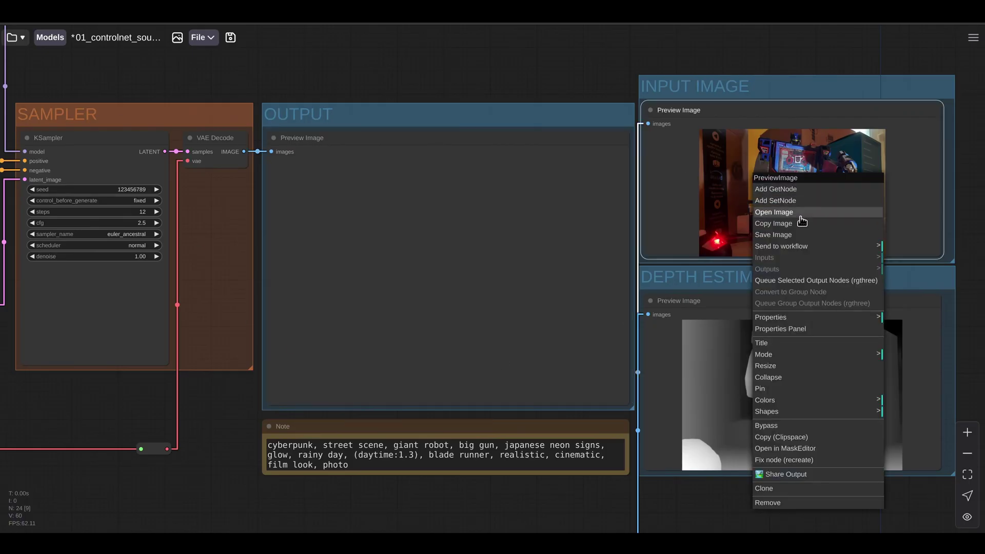
left_click(774, 212)
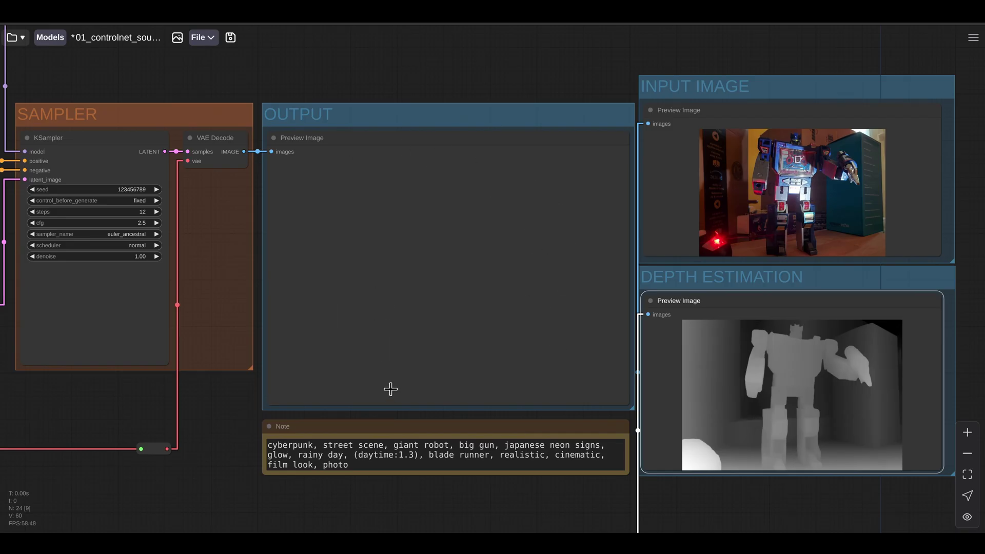
key("ctrl+Return")
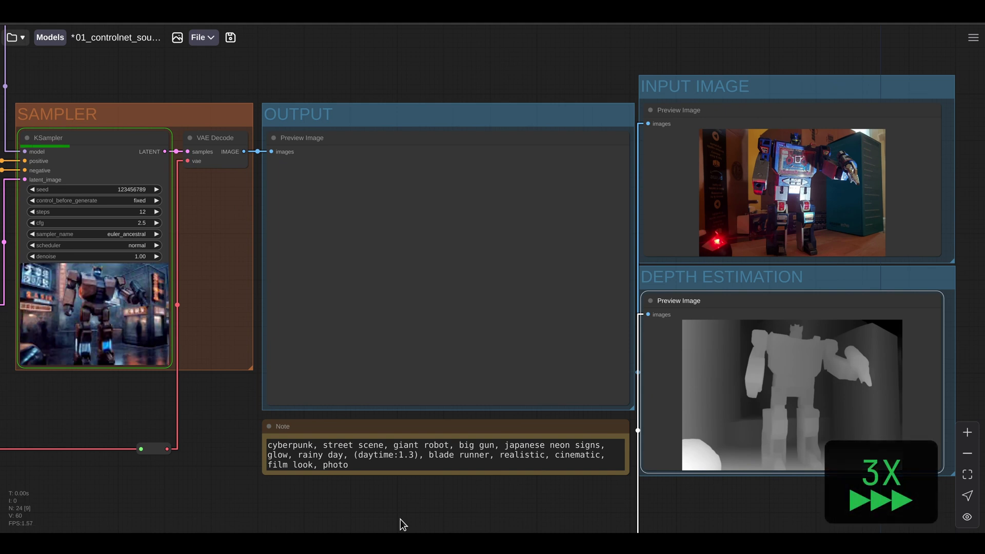
triple_click(374, 466)
double_click(373, 466)
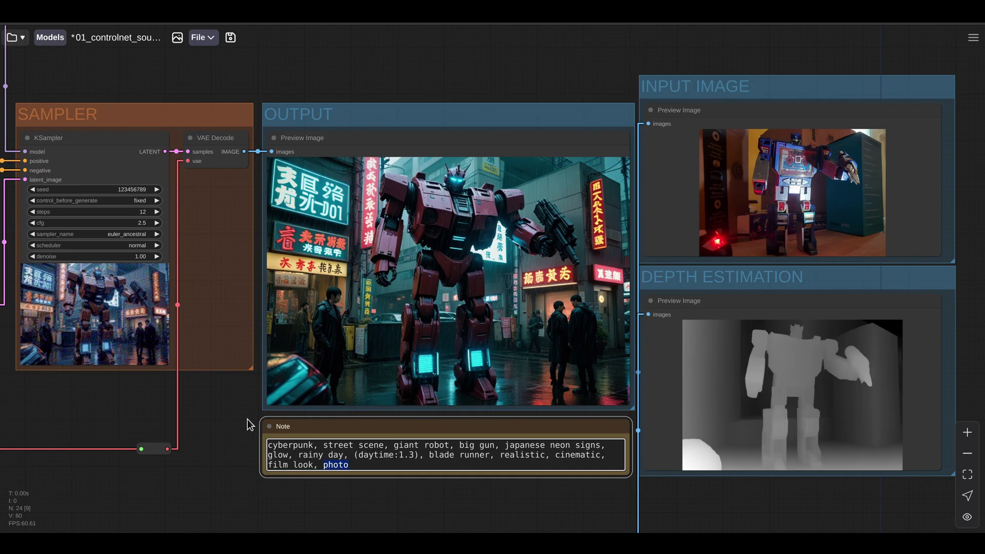
- Render two more robot street variations with seeds 123456788 and 123456787
left_click(33, 189)
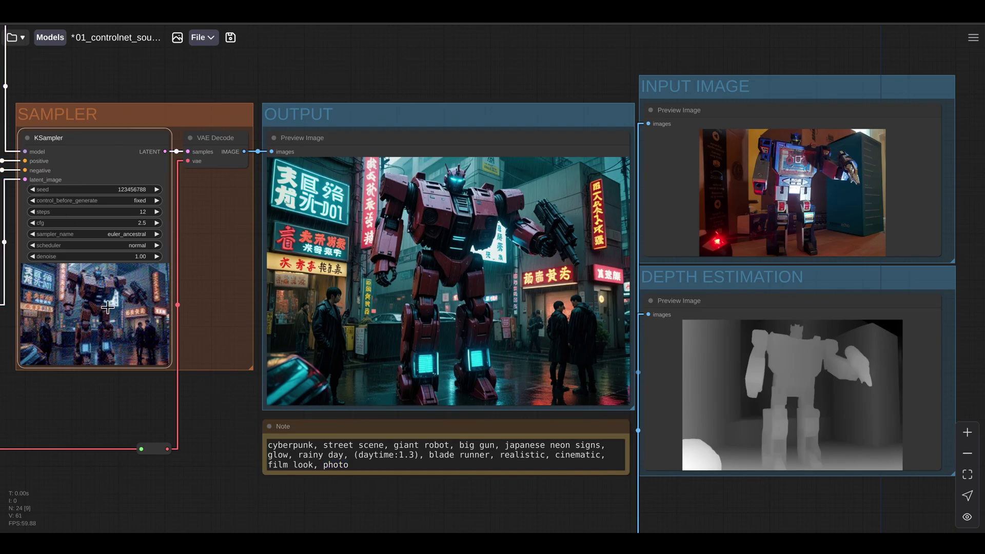
key("ctrl+Return")
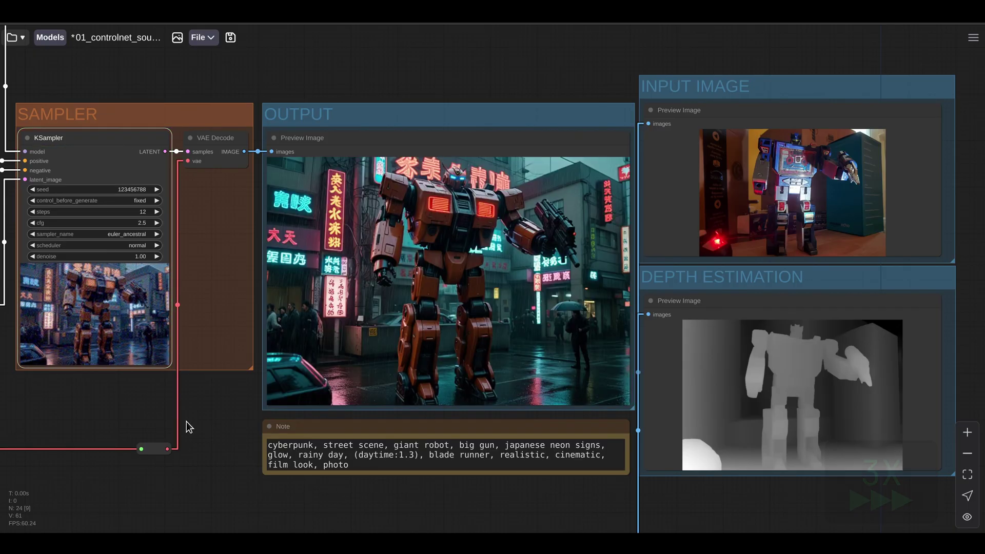
left_click(32, 190)
key("ctrl+Return")
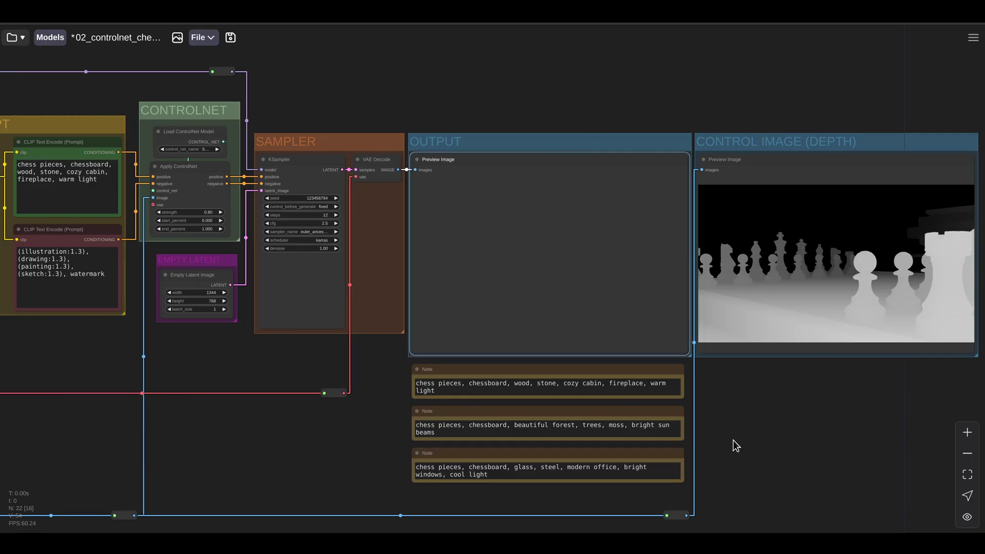
- Render the wooden chess pieces in the cozy fireplace cabin, then select and clear the cabin Note text
key("ctrl+Return")
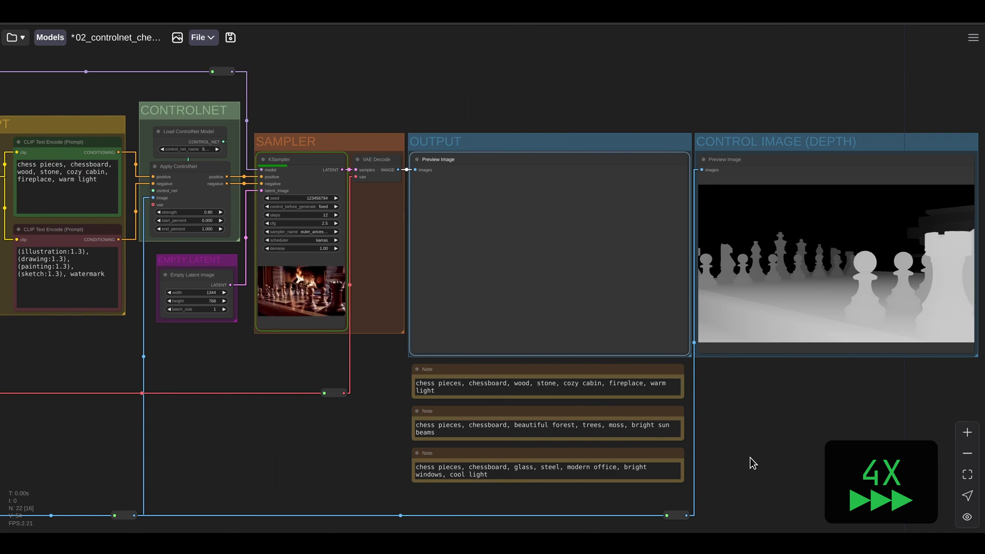
triple_click(549, 390)
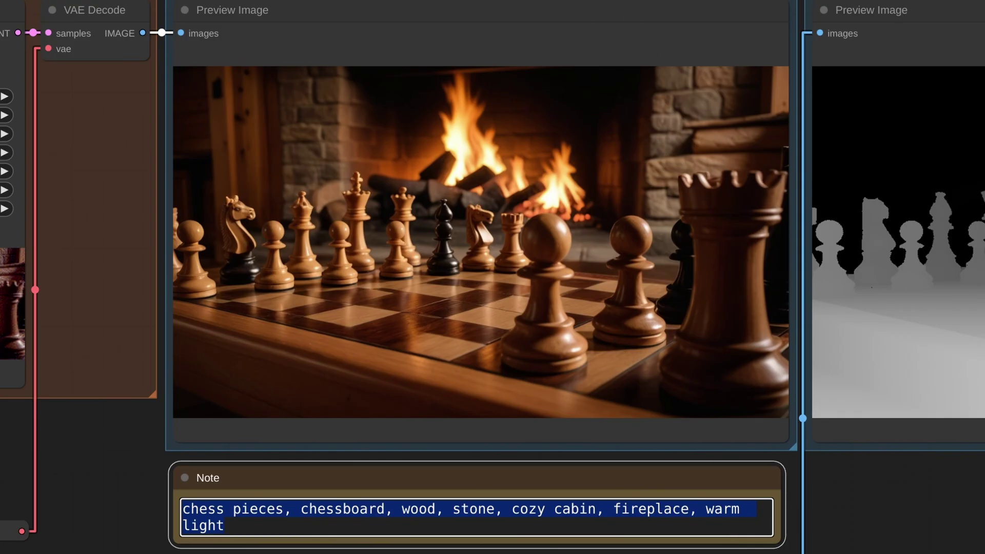
key("Escape")
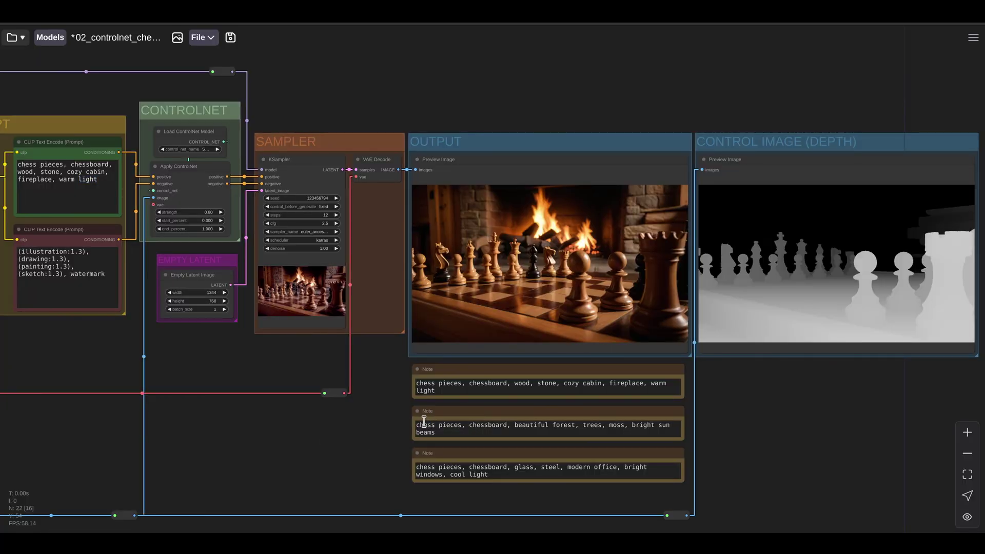
- Paste the forest Note prompt into the positive prompt and render the mossy sunlit chess scene
left_click(423, 425)
key("ctrl+a")
key("ctrl+c")
left_click(79, 192)
key("ctrl+a")
key("ctrl+v")
key("ctrl+Return")
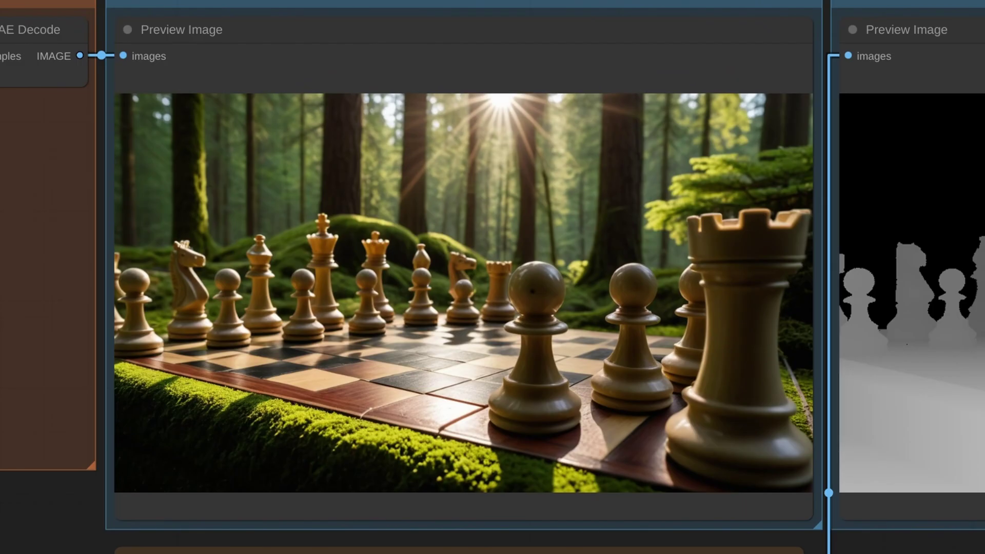
- Replace the positive prompt with the modern glass office Note prompt and queue the render
left_click(496, 475)
key("ctrl+a")
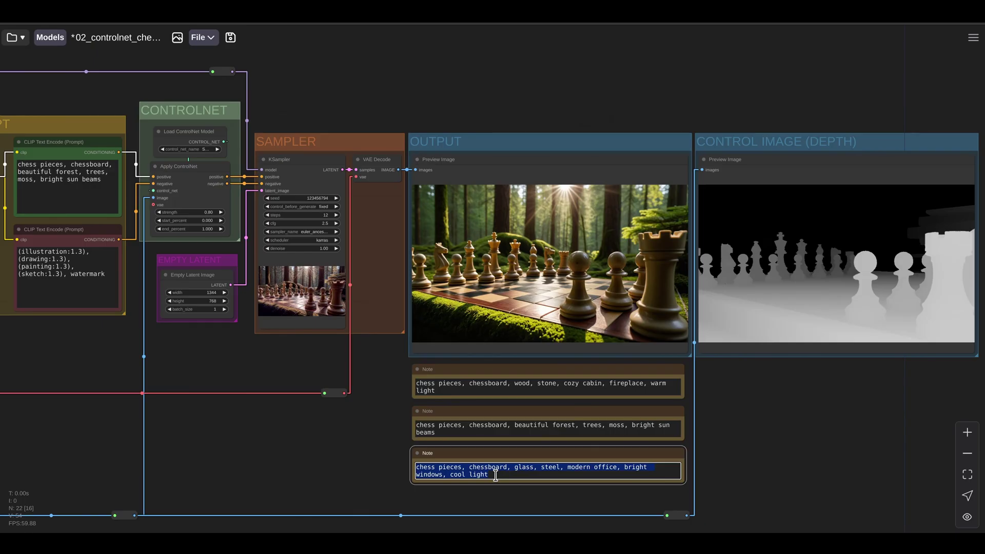
key("ctrl+c")
left_click(83, 197)
key("ctrl+a")
key("ctrl+v")
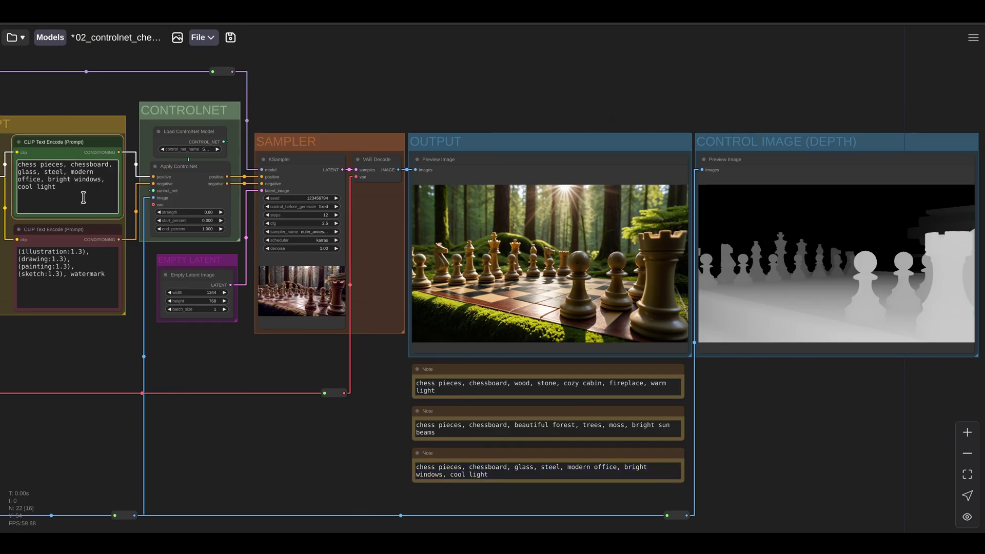
key("ctrl+Return")
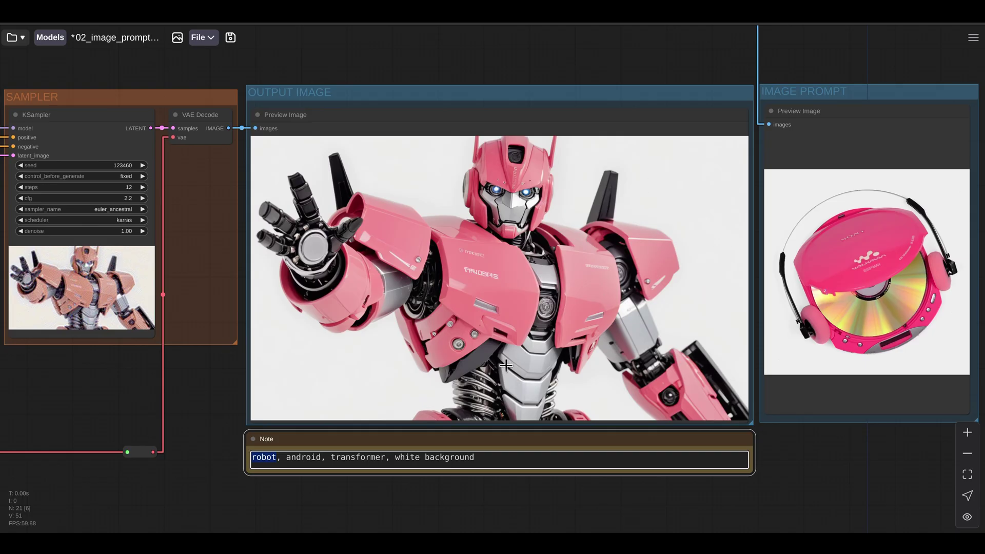
- Switch the IPAdapter reference image to _Sony_Discman_YELLOW.jpg and render the yellow robot
scroll(565, 513, "down", 5)
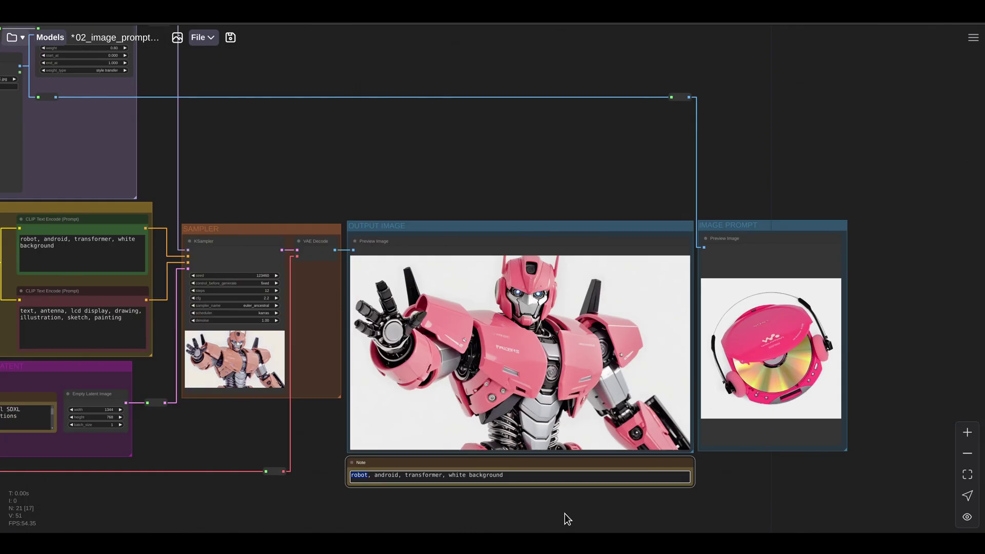
left_click(245, 169)
left_click(260, 205)
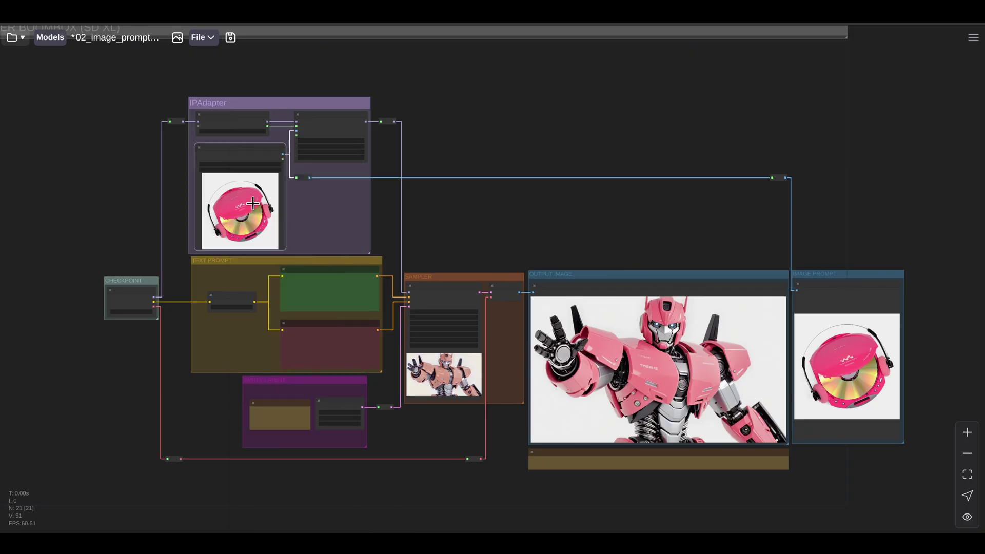
scroll(771, 481, "up", 5)
left_click_drag(785, 479, 742, 469)
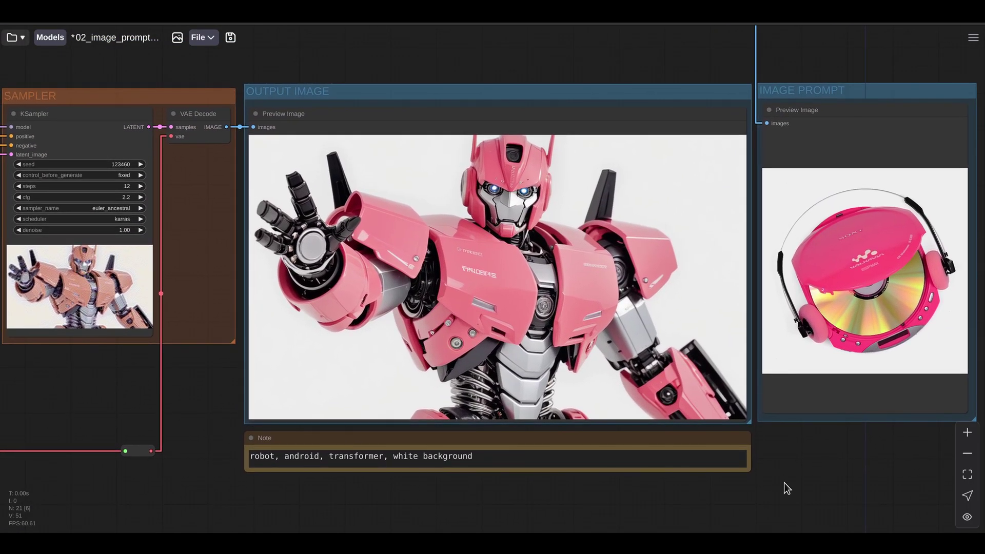
key("ctrl+Return")
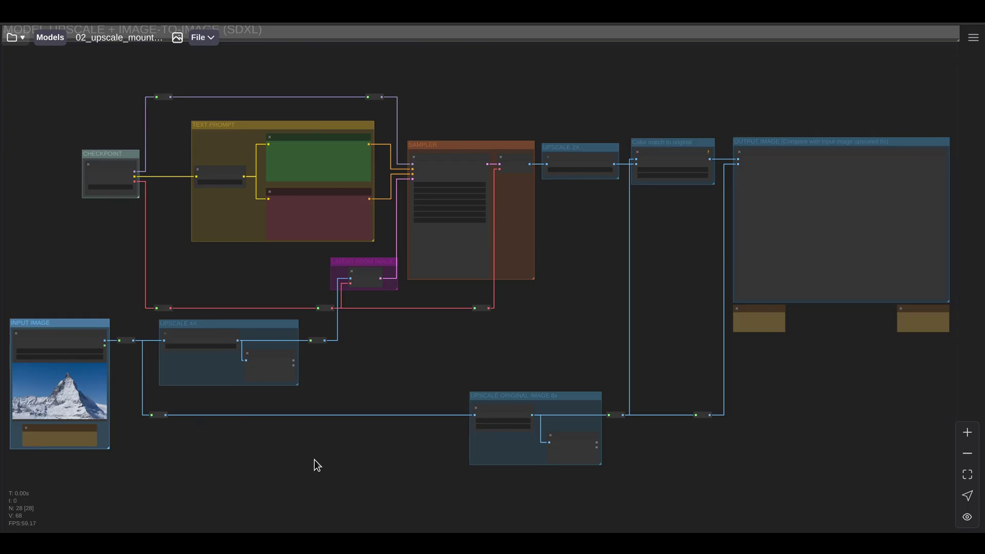
- Upscale the Matterhorn photo to 5120x3056 and slide the comparer divider to compare with the original
key("ctrl+Return")
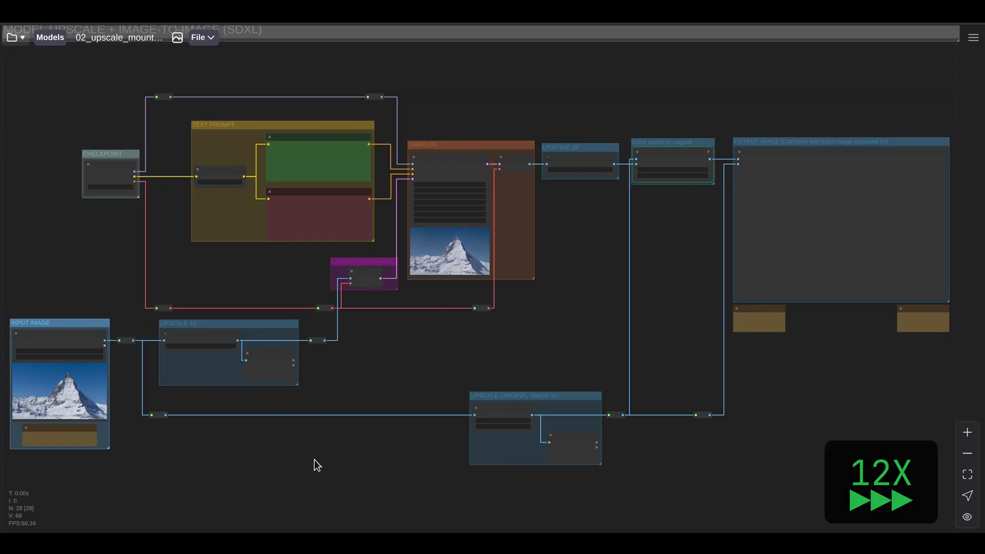
scroll(615, 457, "up", 5)
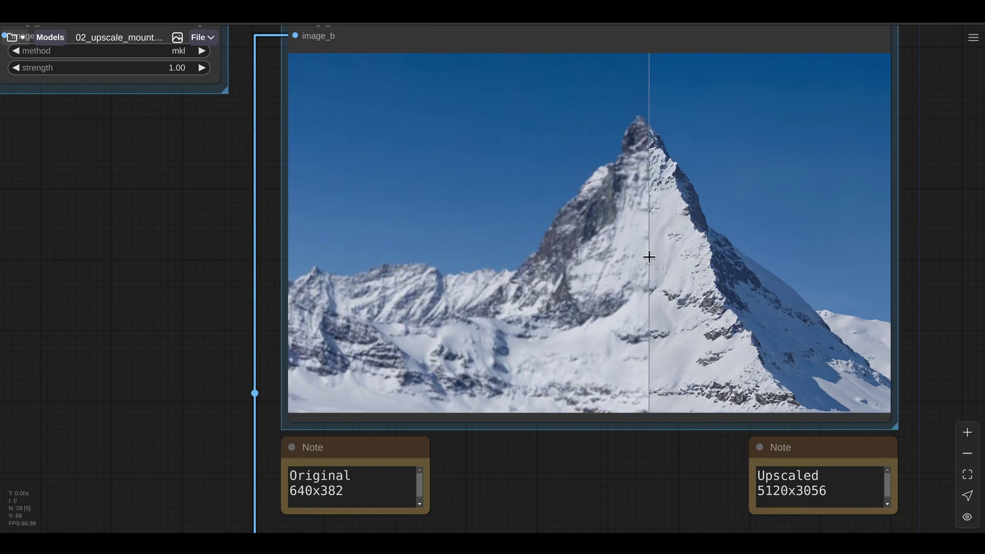
scroll(666, 256, "up", 6)
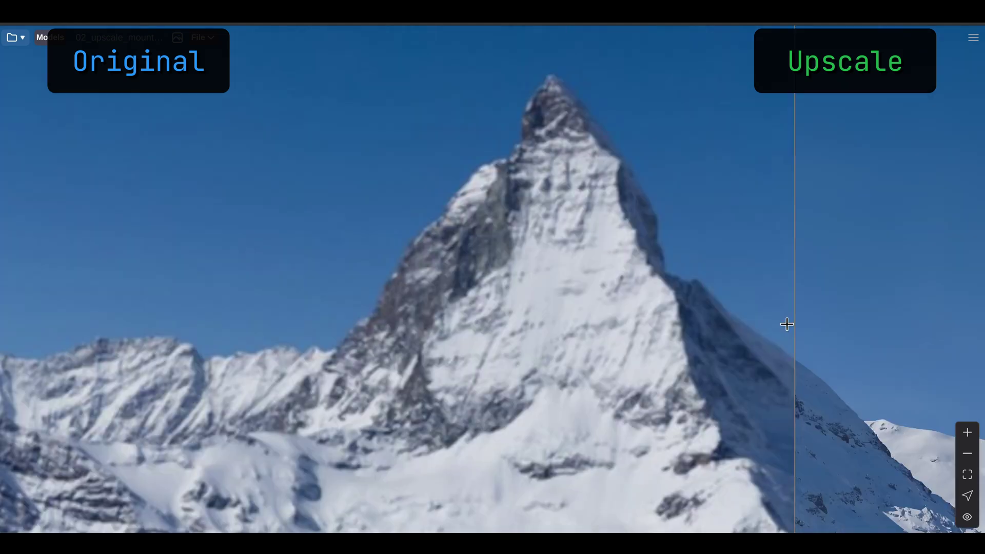
left_click_drag(788, 324, 559, 355)
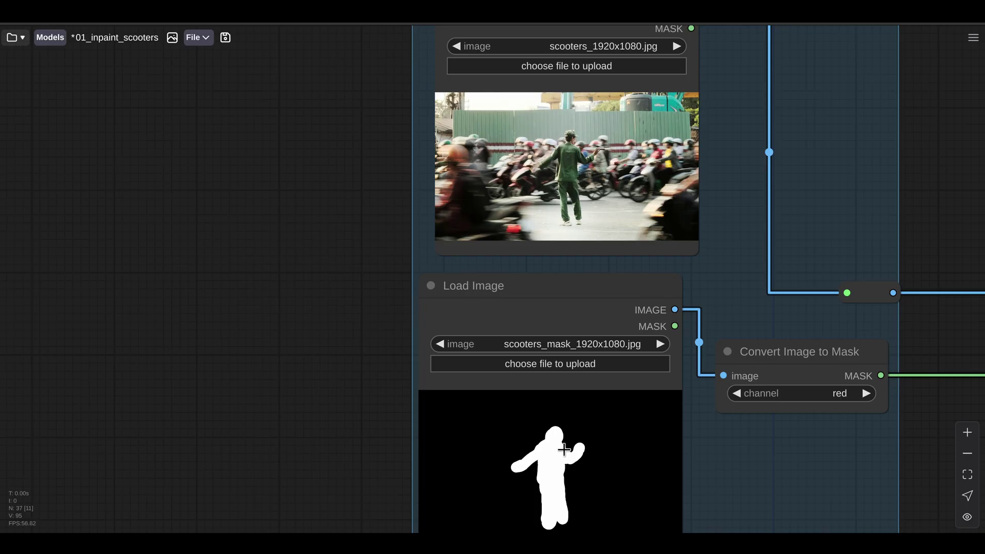
- Run the scooter inpainting to replace the man with blurred mopeds, then select the Note prompt
scroll(563, 450, "down", 10)
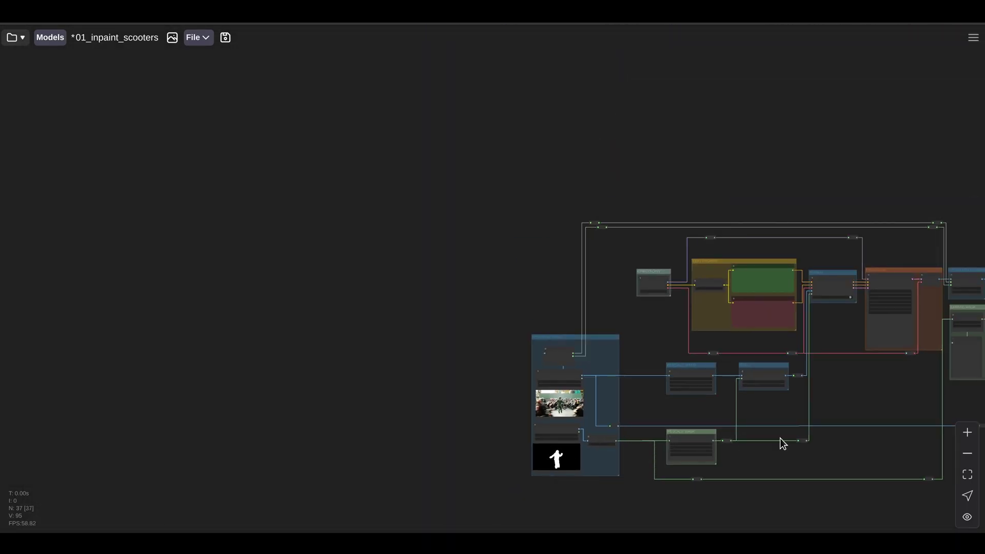
left_click_drag(780, 438, 383, 440)
scroll(698, 359, "up", 11)
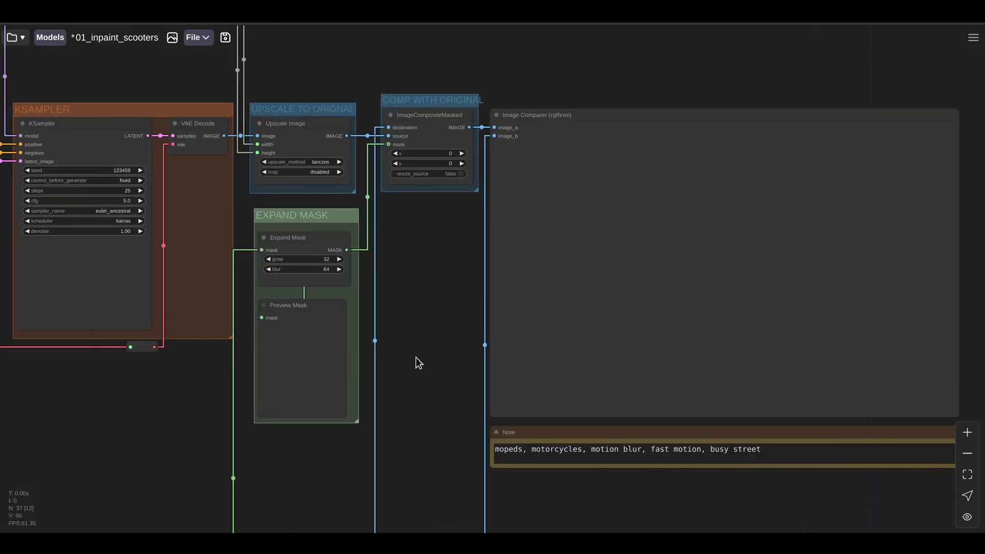
left_click_drag(407, 369, 393, 375)
key("ctrl+Return")
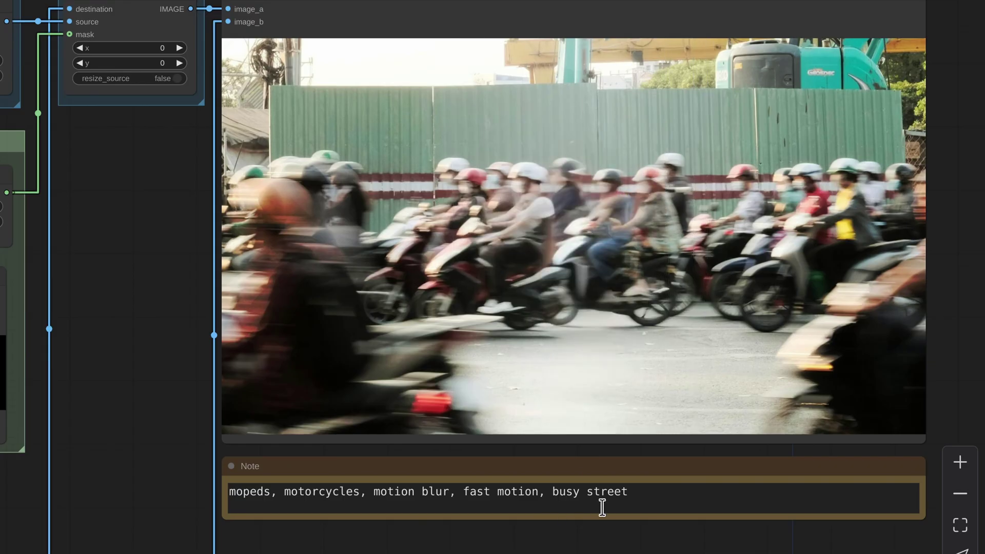
triple_click(607, 491)
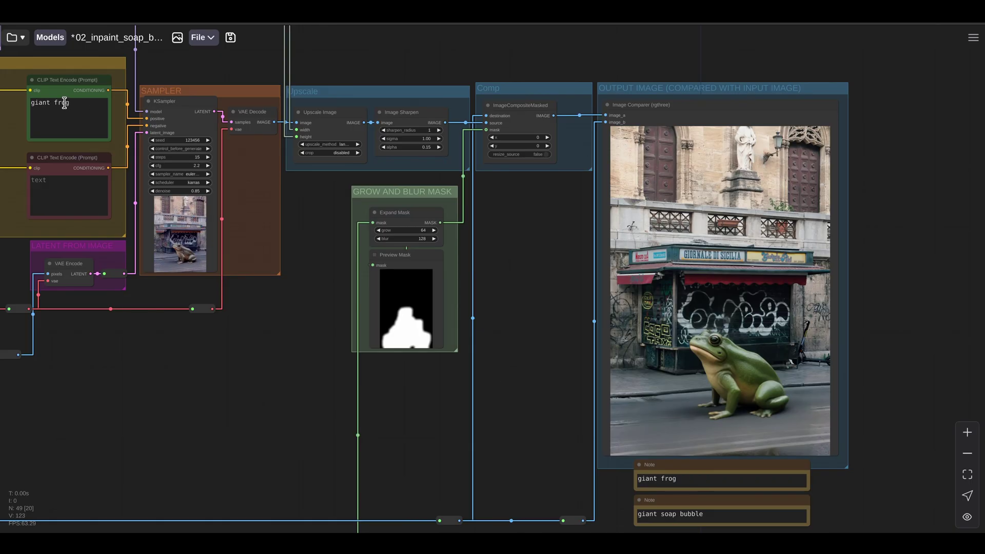
- Change 'frog' to 'soap bubble' in the positive prompt and render the kiosk scene
double_click(64, 103)
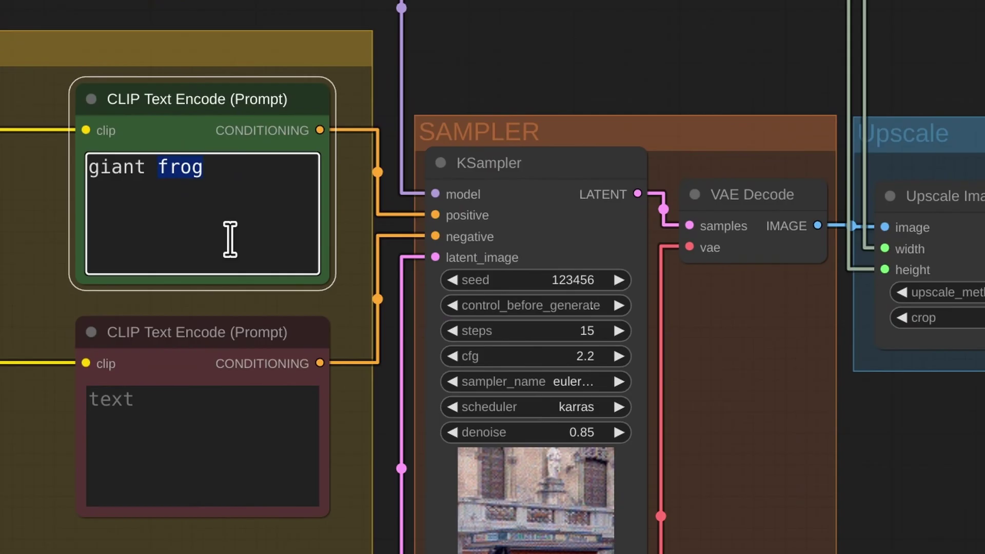
type("soap")
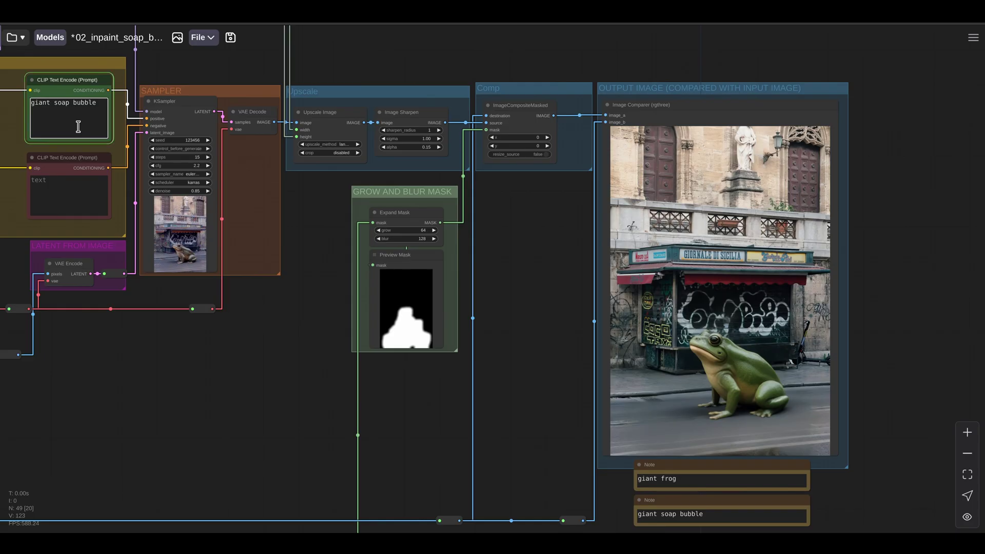
type(" bubble")
key("ctrl+Return")
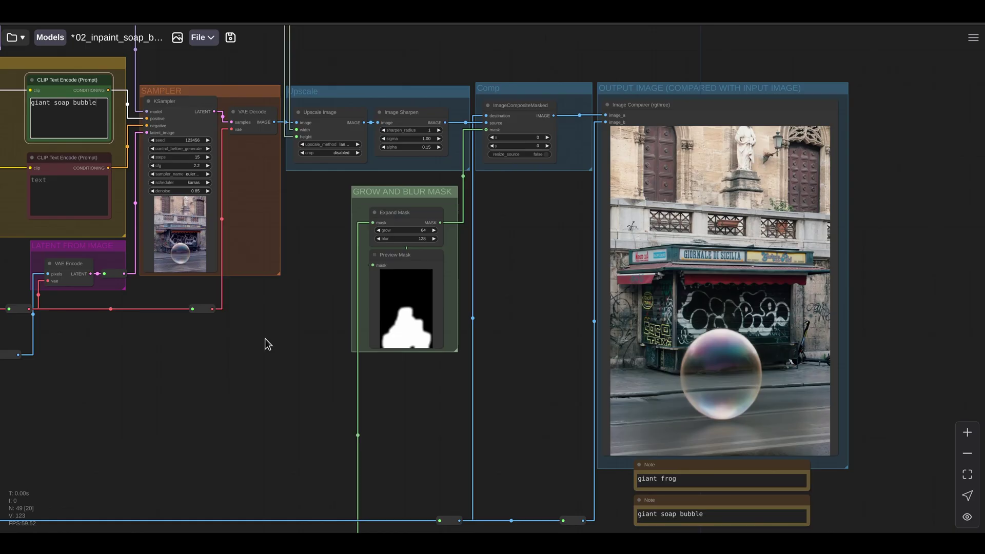
- Load the 03_inpaint_flower_hat workflow and bring the mask and Image Comparer into view
left_click(12, 37)
left_click(72, 324)
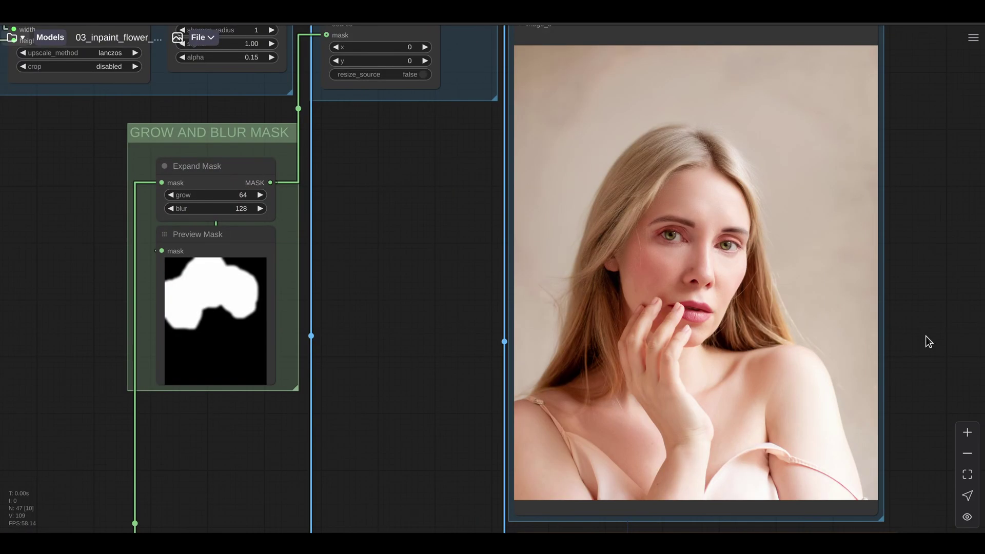
left_click_drag(925, 335, 888, 326)
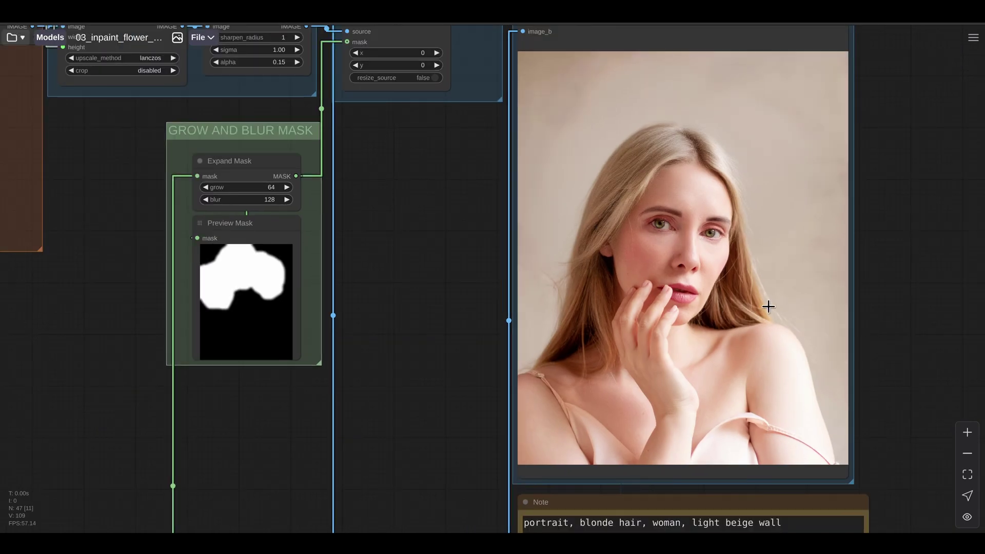
- Toggle the comparer between the pink flower crown portrait and the hatless inpainted version
left_click(768, 306)
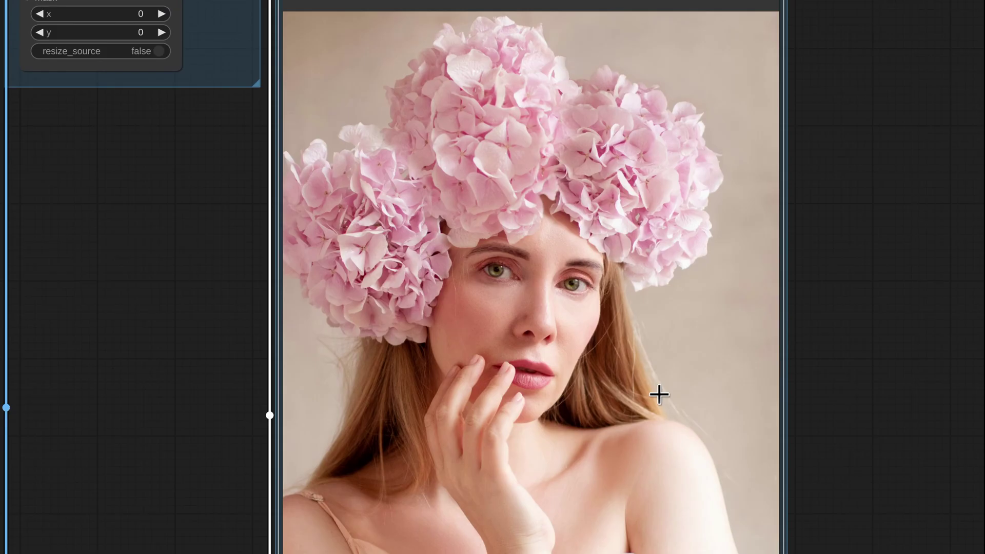
left_click(659, 394)
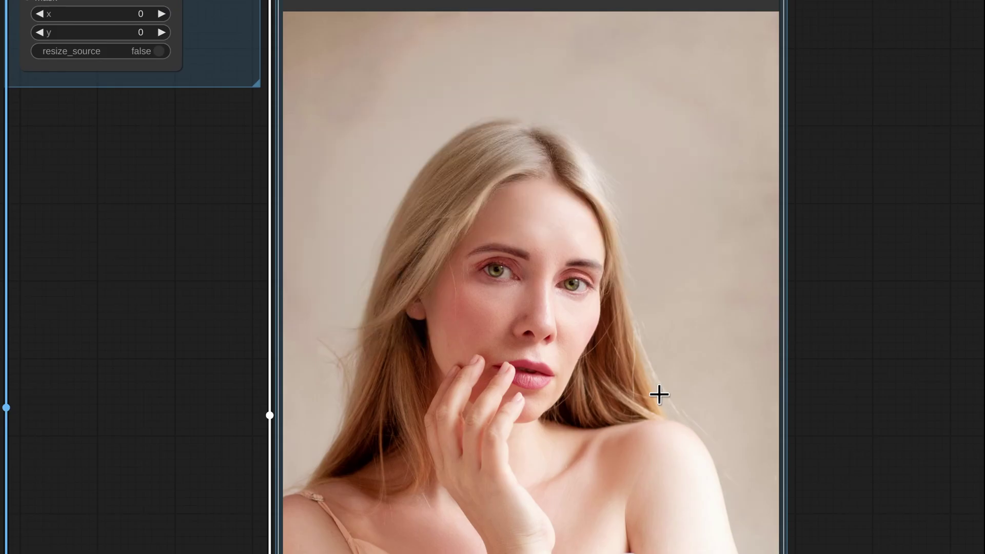
left_click(629, 438)
left_click(629, 437)
left_click(581, 435)
left_click(581, 436)
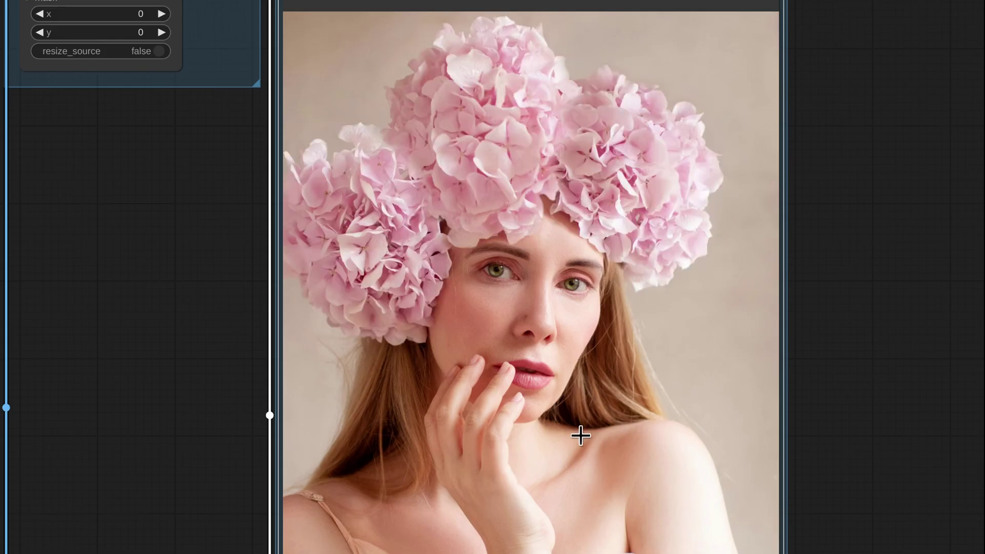
left_click(581, 436)
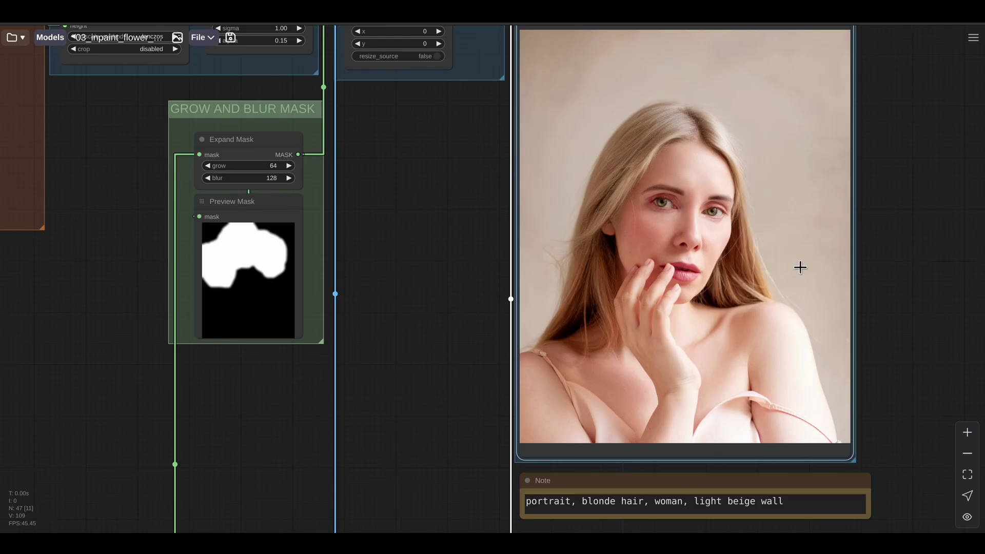